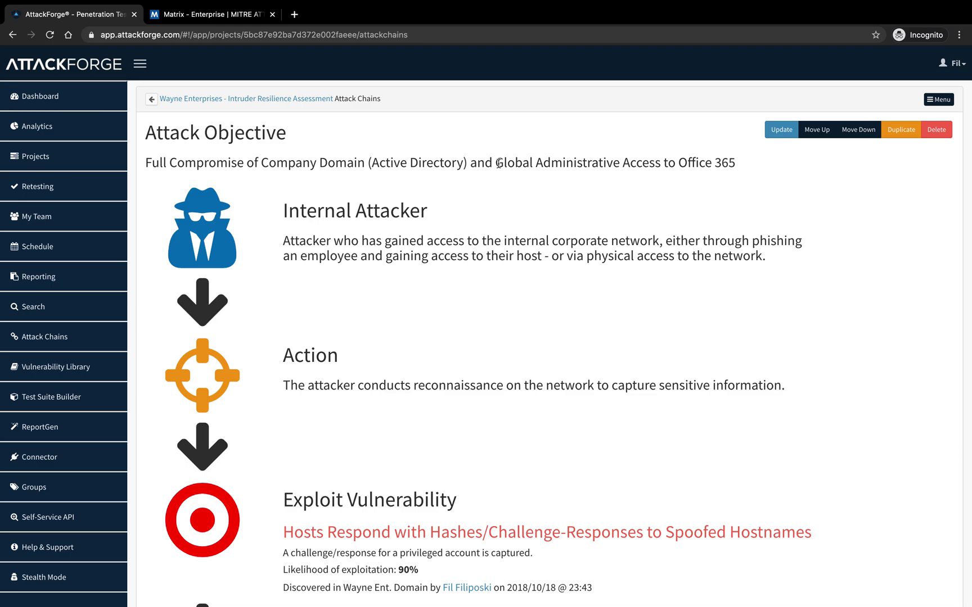
Step: Scroll through the Wayne Enterprises attack chain to review all of its steps
scroll(498, 164, down, 1)
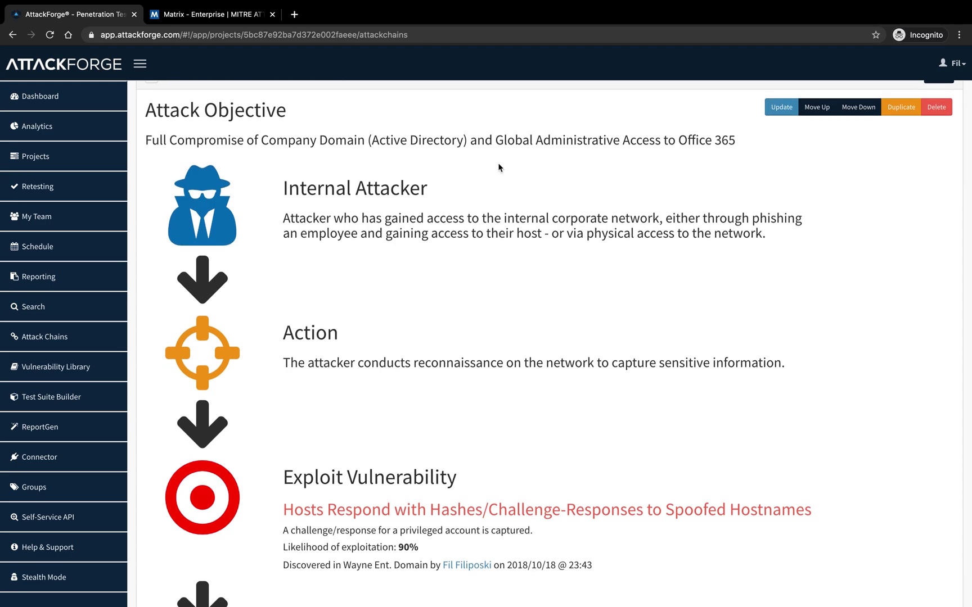
scroll(498, 163, down, 2)
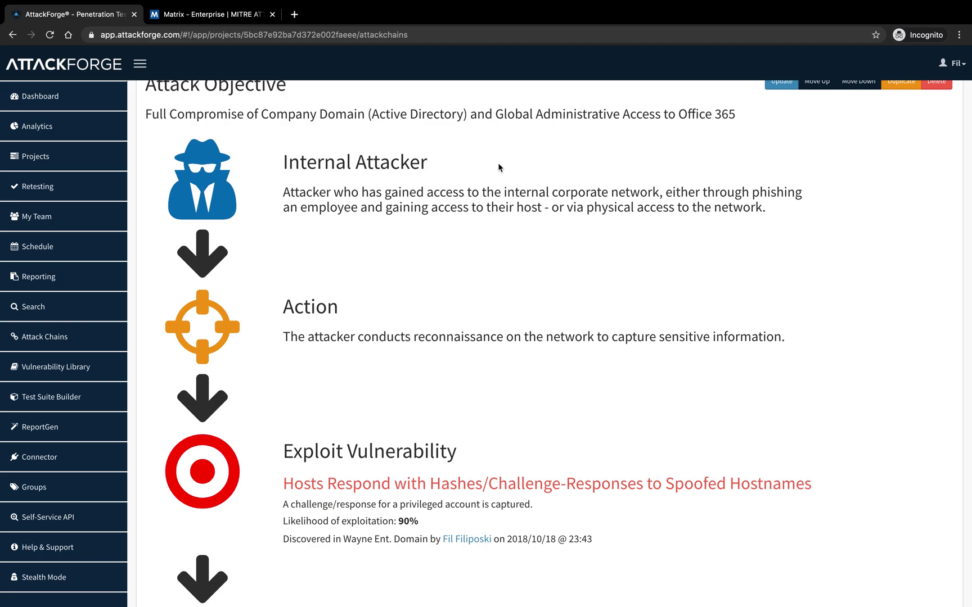
scroll(498, 164, down, 2)
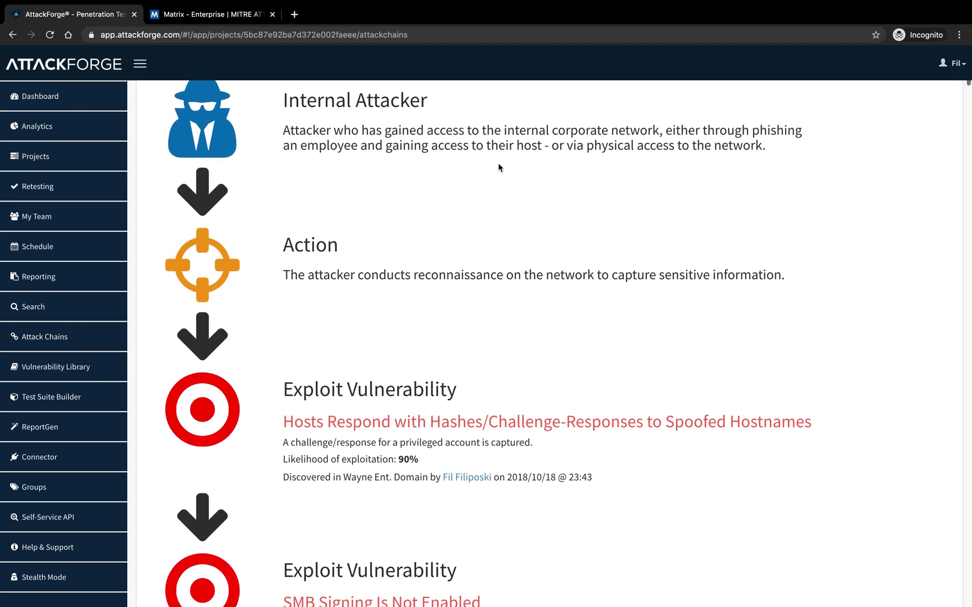
scroll(498, 167, down, 1)
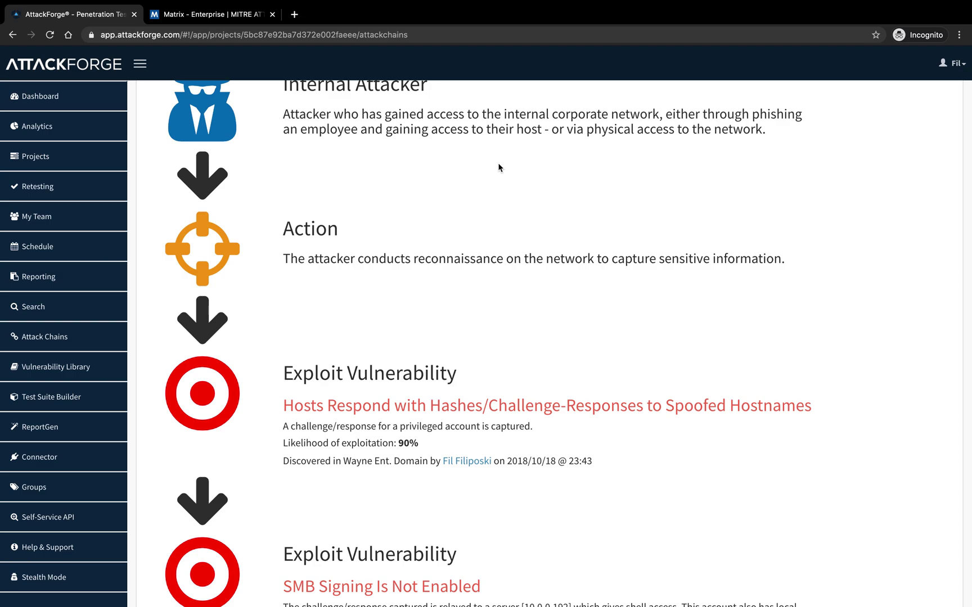
scroll(498, 167, down, 2)
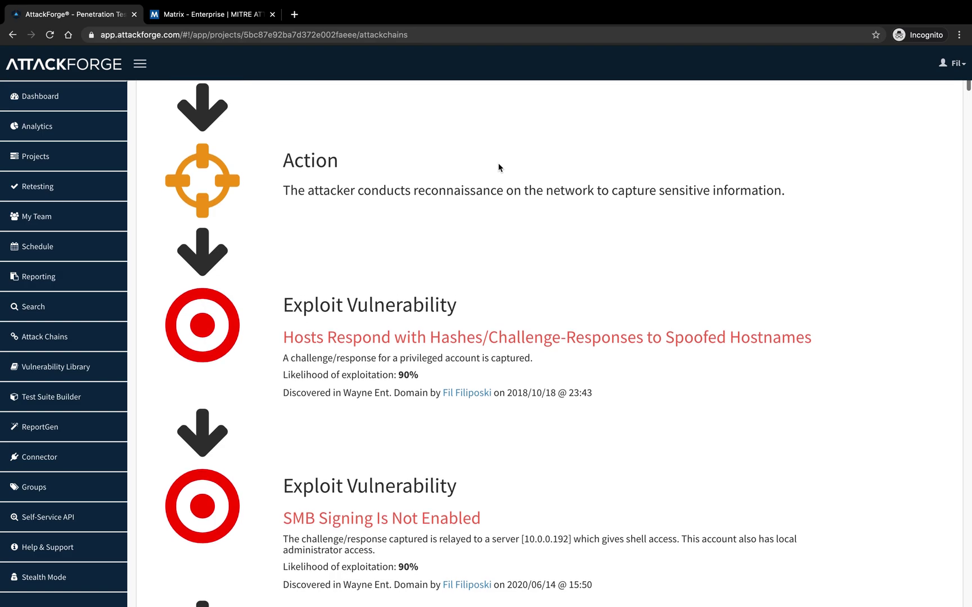
scroll(498, 167, down, 3)
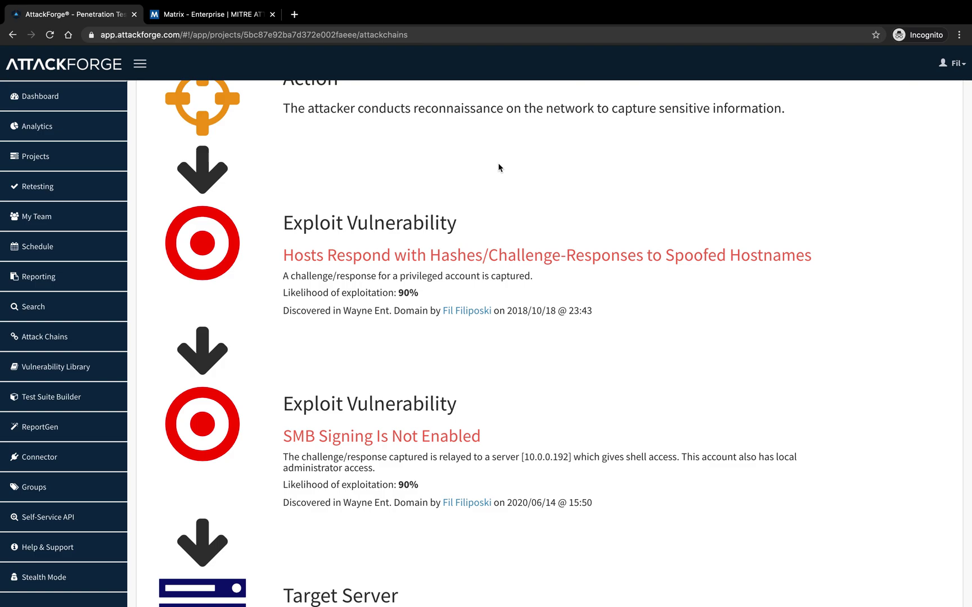
scroll(498, 167, down, 1)
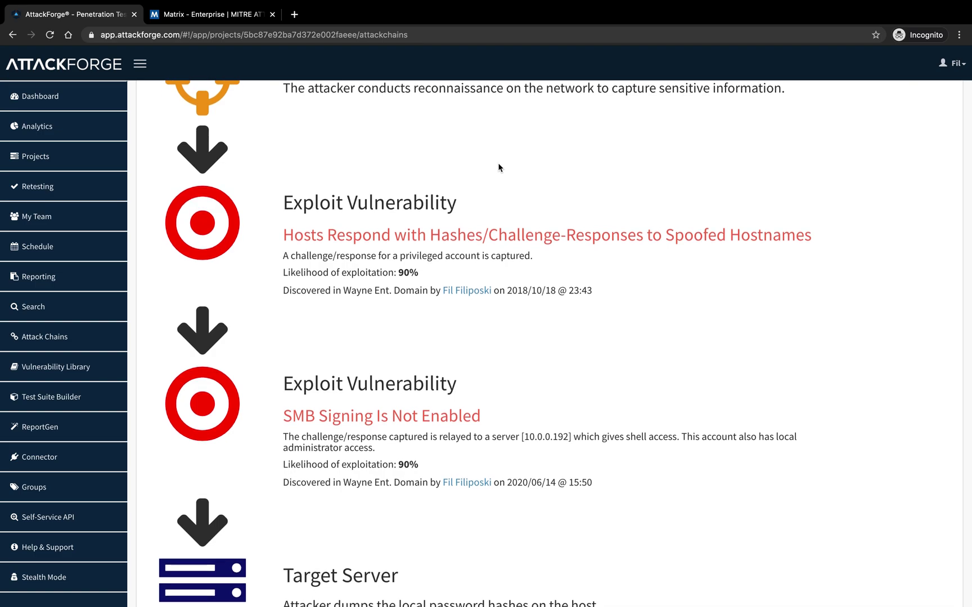
scroll(498, 167, down, 3)
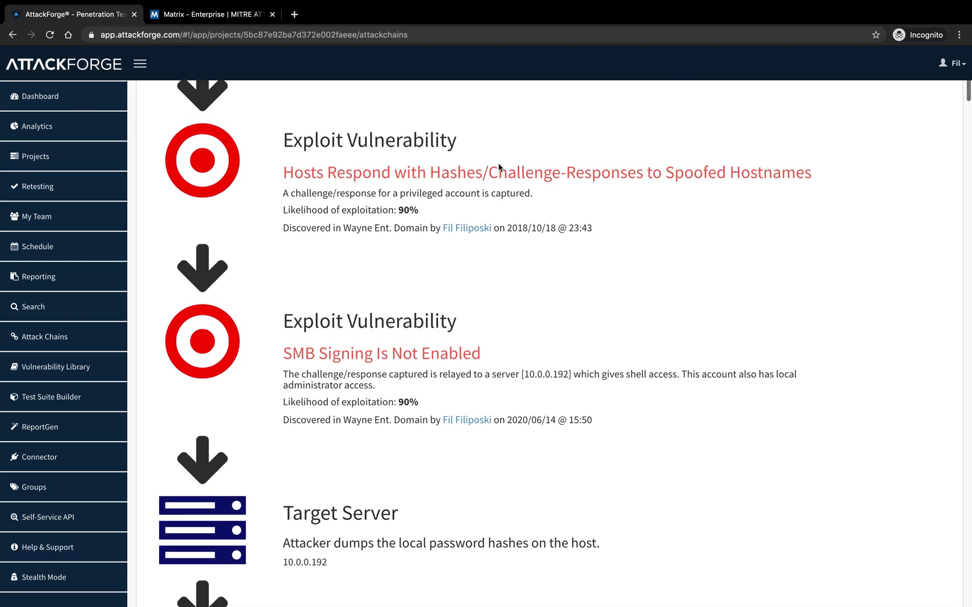
scroll(498, 167, down, 2)
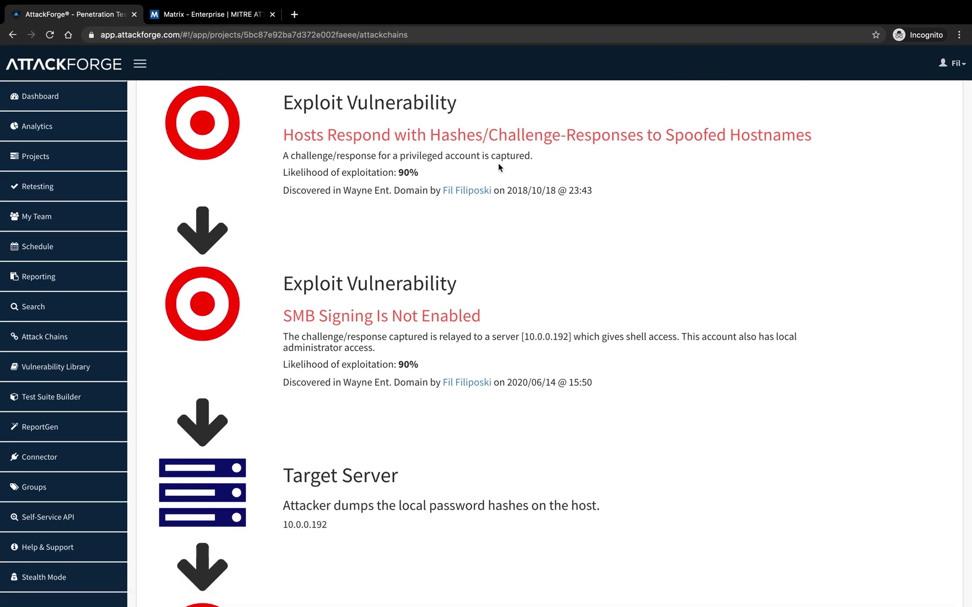
scroll(499, 166, down, 5)
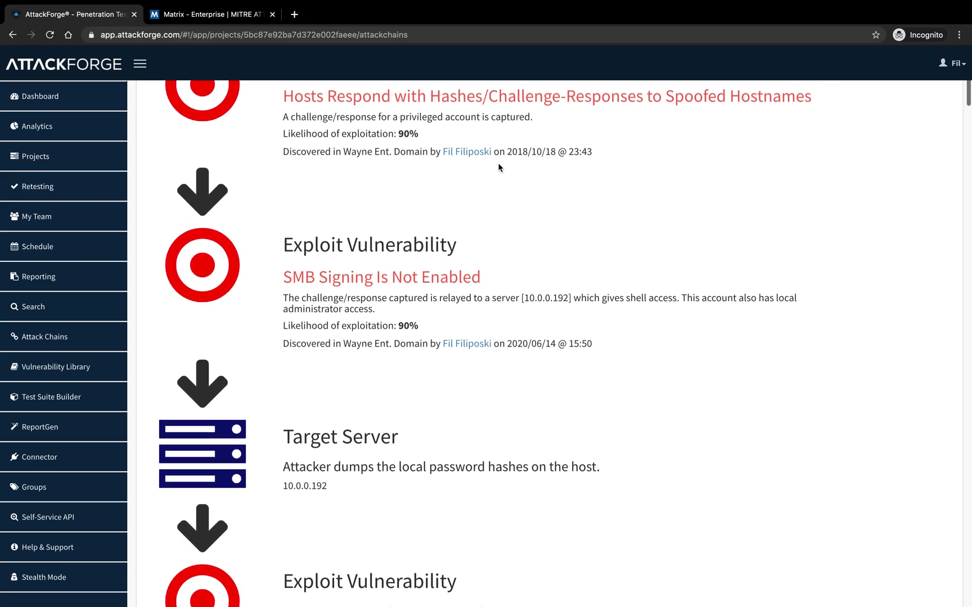
scroll(498, 167, down, 3)
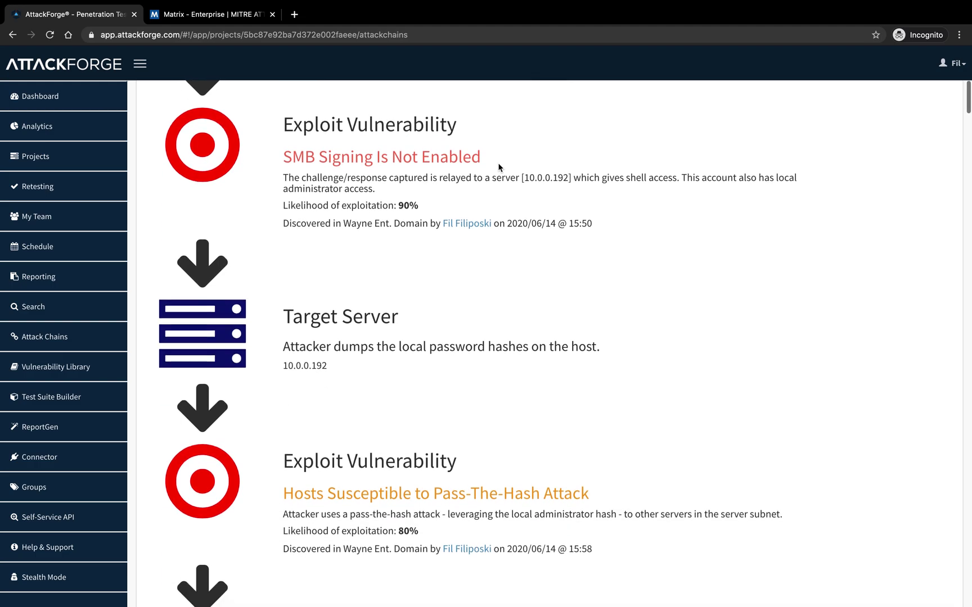
scroll(498, 166, down, 1)
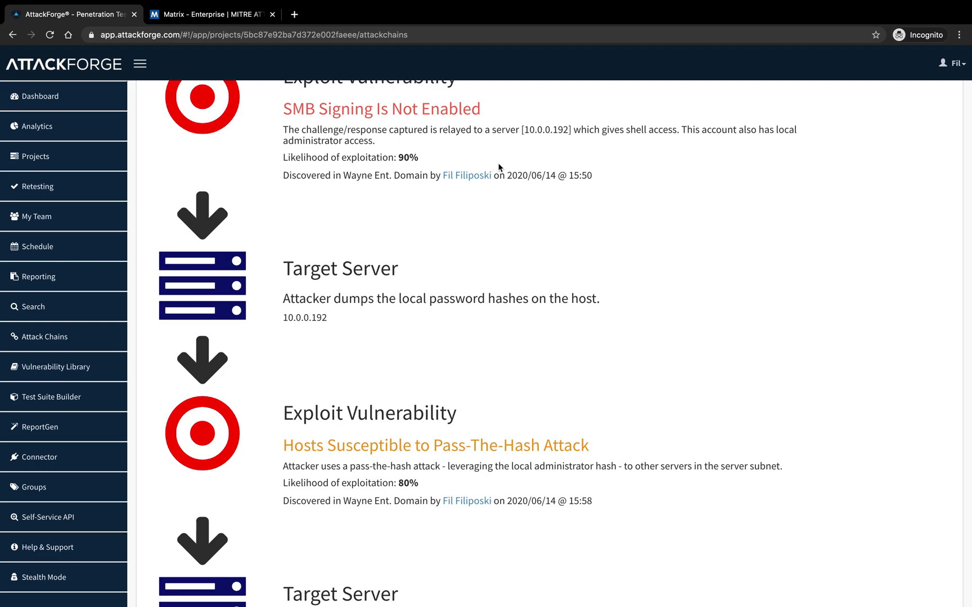
scroll(498, 167, down, 3)
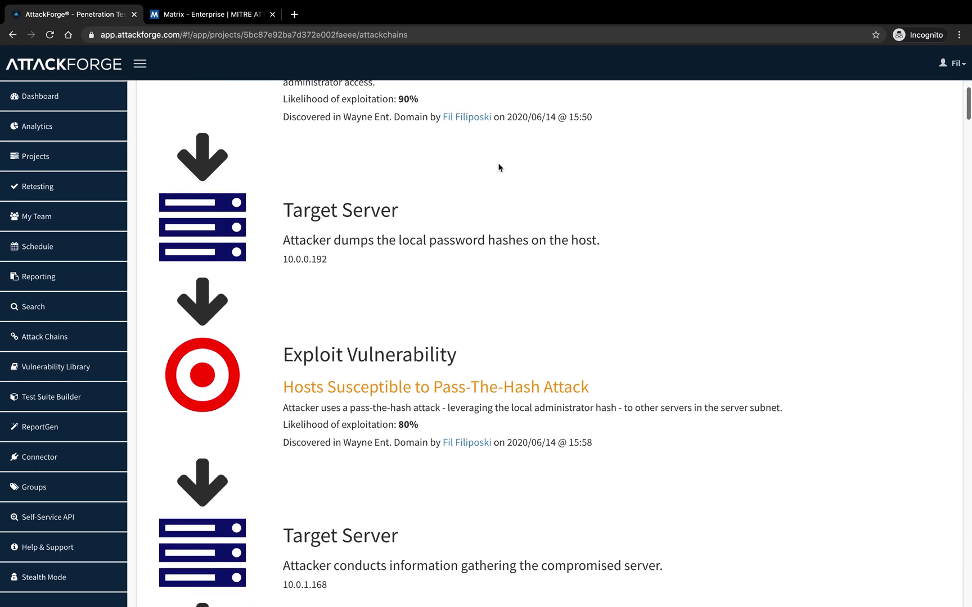
scroll(498, 167, down, 5)
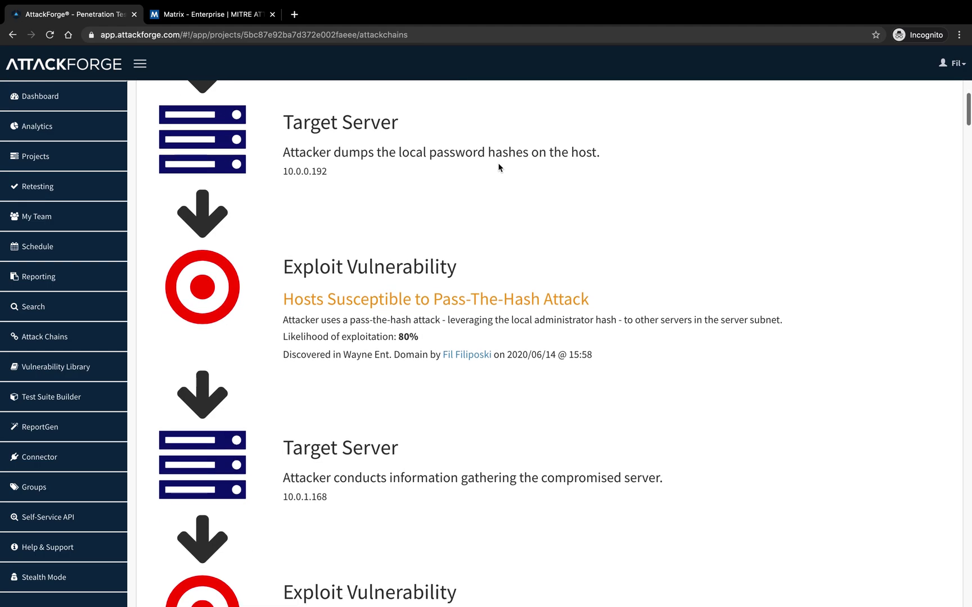
scroll(498, 167, down, 3)
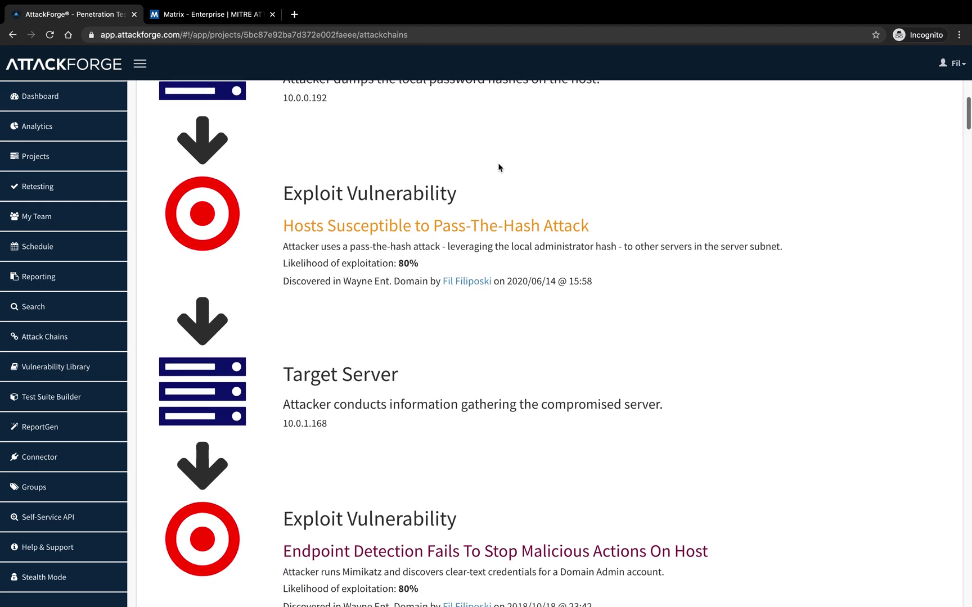
scroll(498, 164, down, 2)
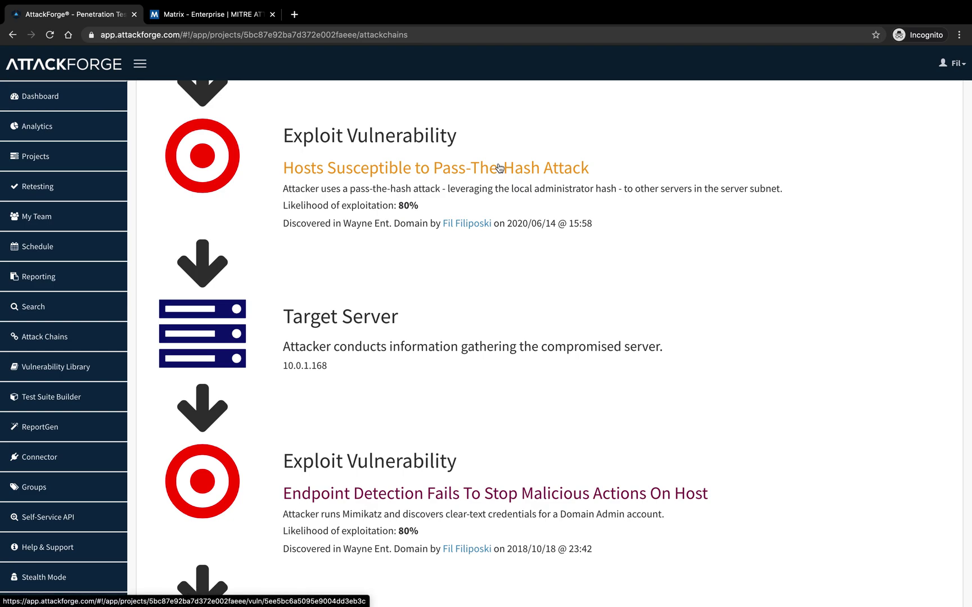
scroll(498, 167, down, 5)
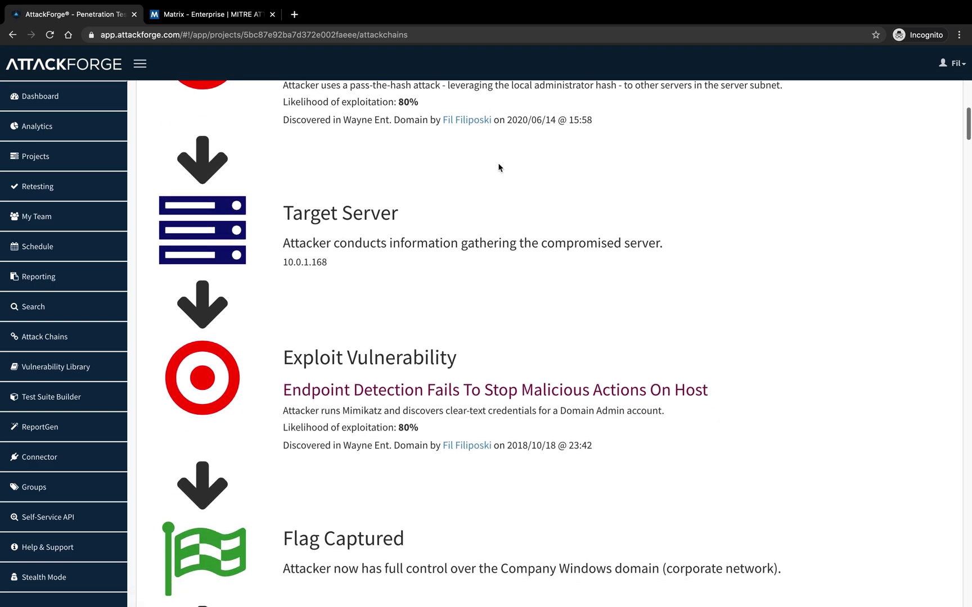
scroll(498, 167, down, 2)
scroll(498, 167, down, 1)
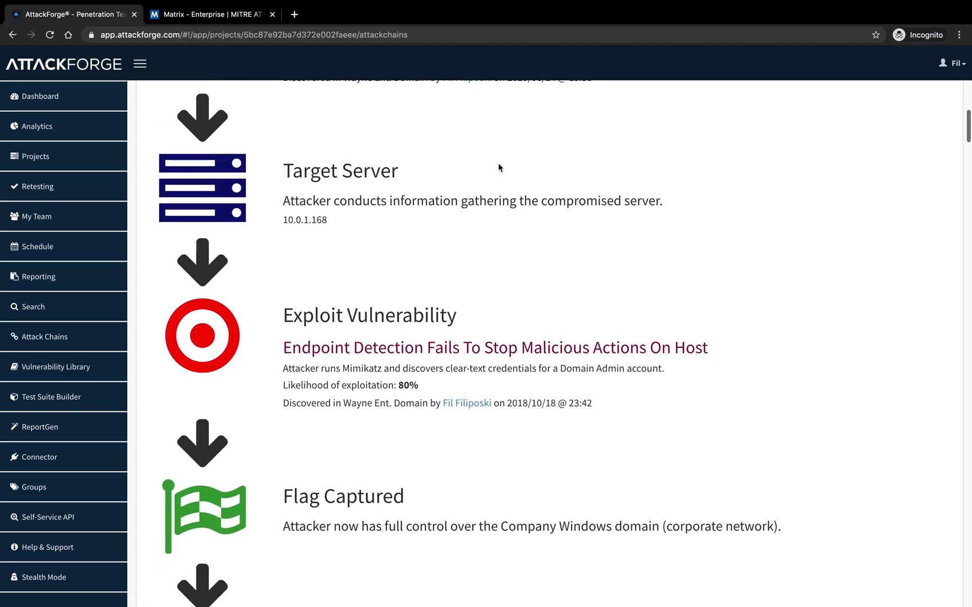
scroll(499, 167, down, 1)
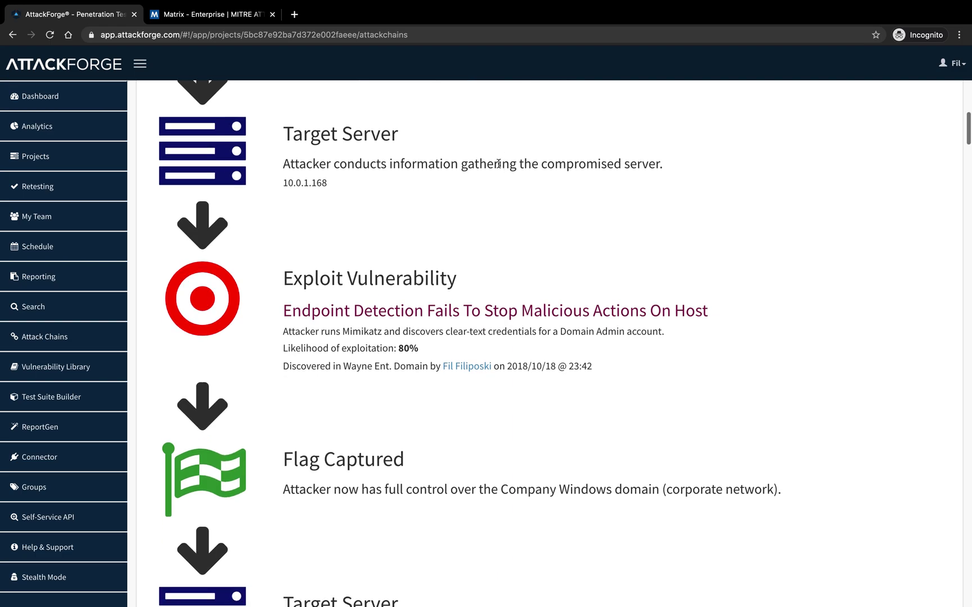
scroll(498, 167, down, 1)
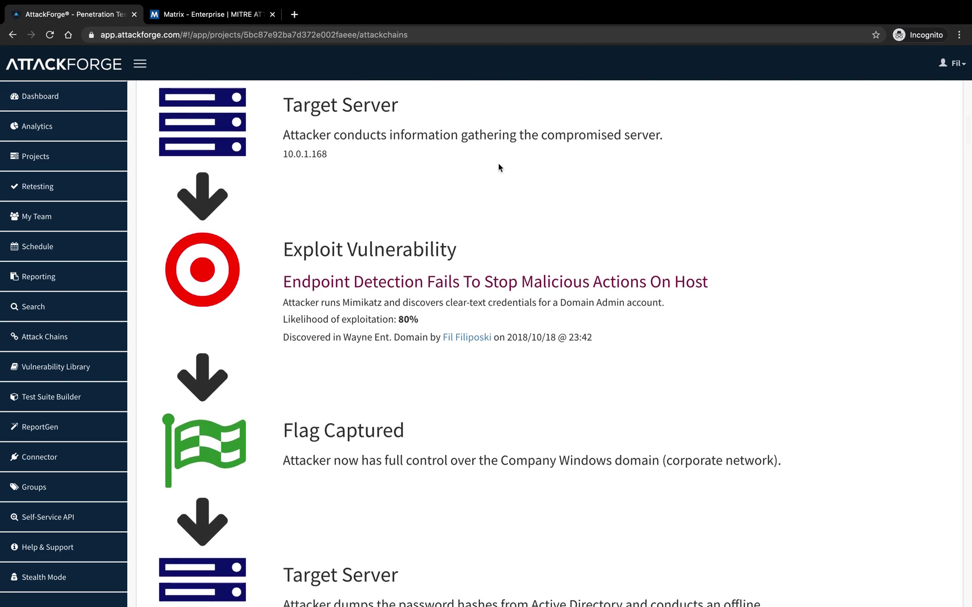
scroll(498, 167, down, 2)
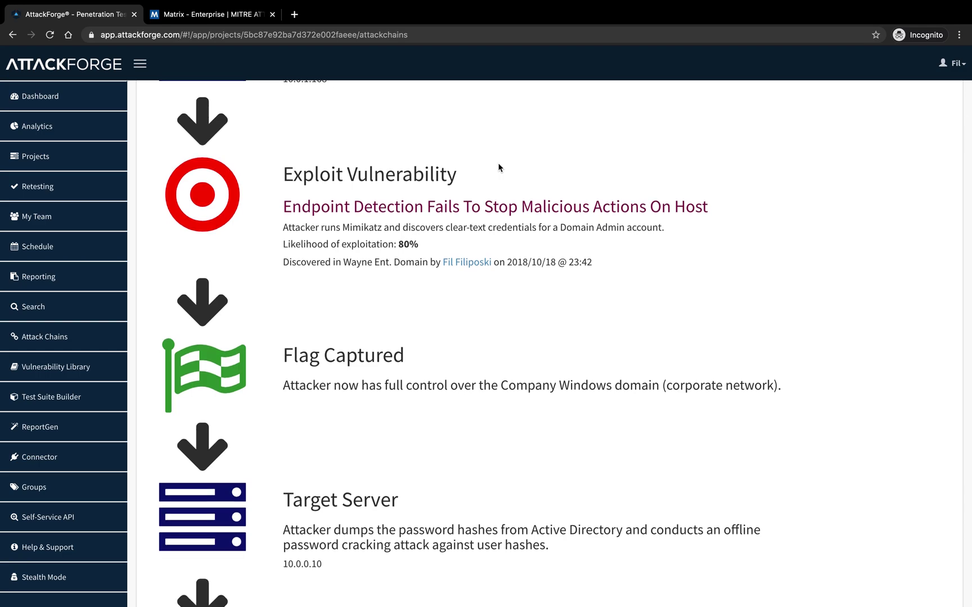
scroll(498, 167, down, 1)
scroll(498, 167, down, 1)
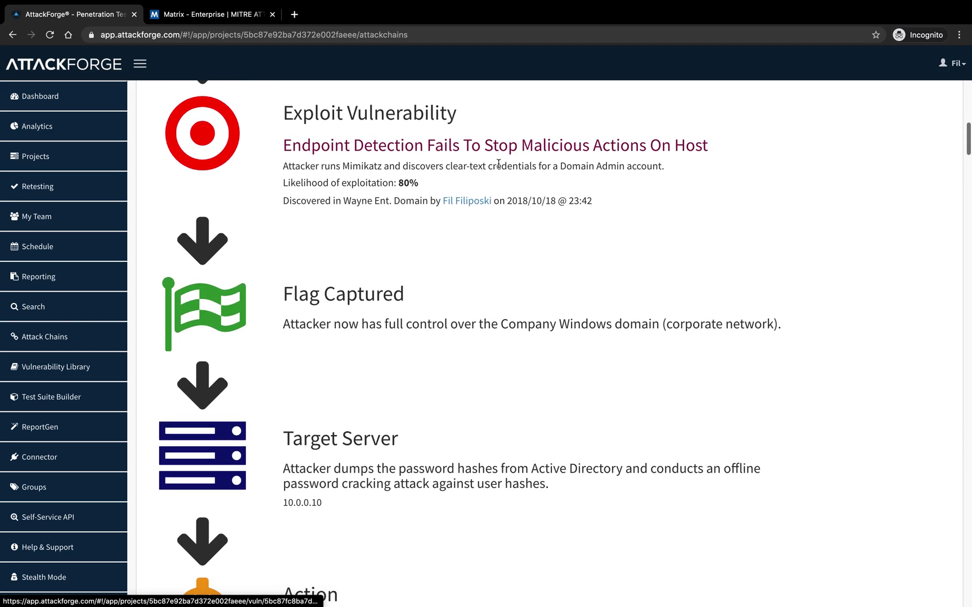
scroll(498, 164, down, 1)
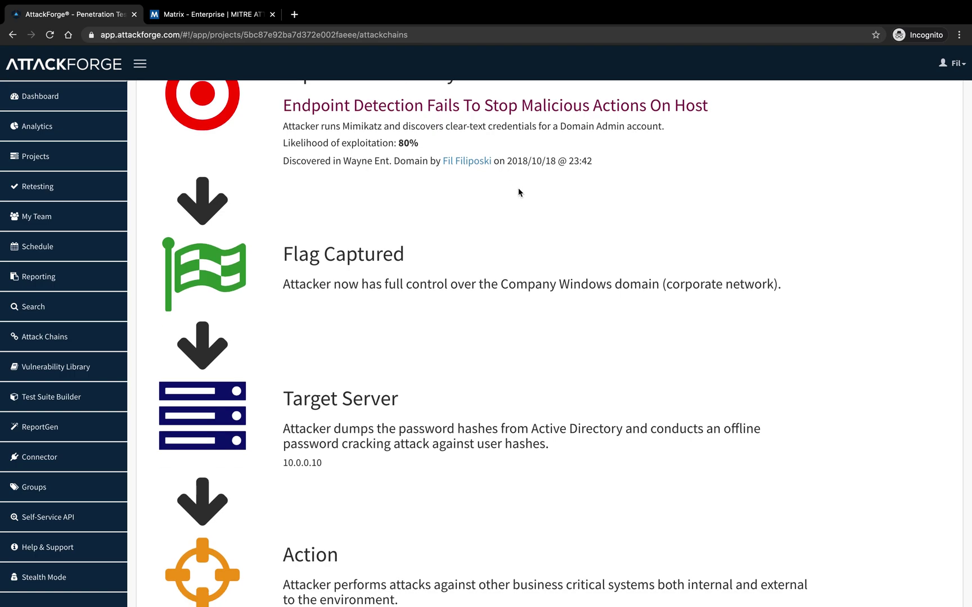
scroll(518, 192, down, 1)
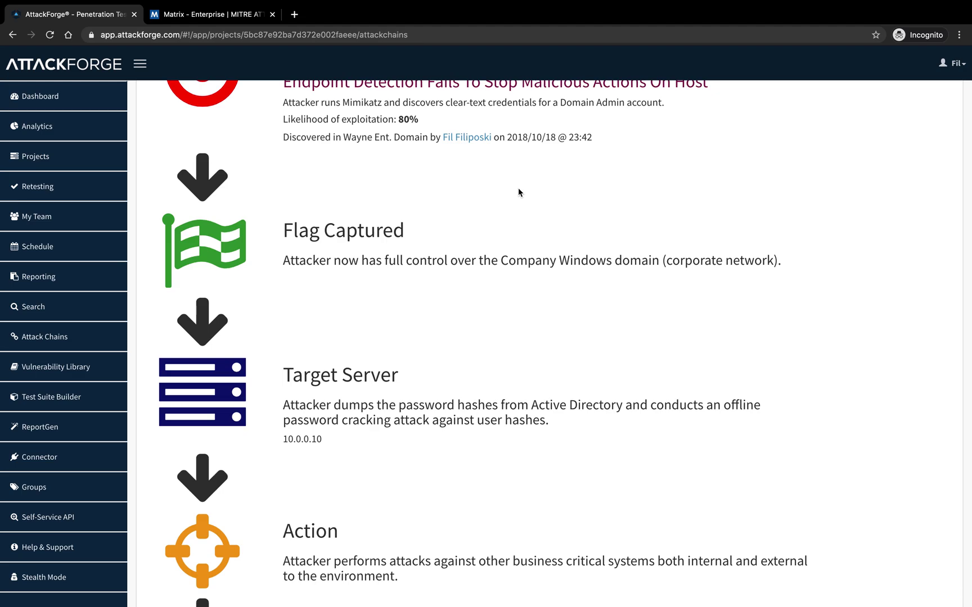
scroll(518, 192, down, 1)
scroll(518, 192, down, 1)
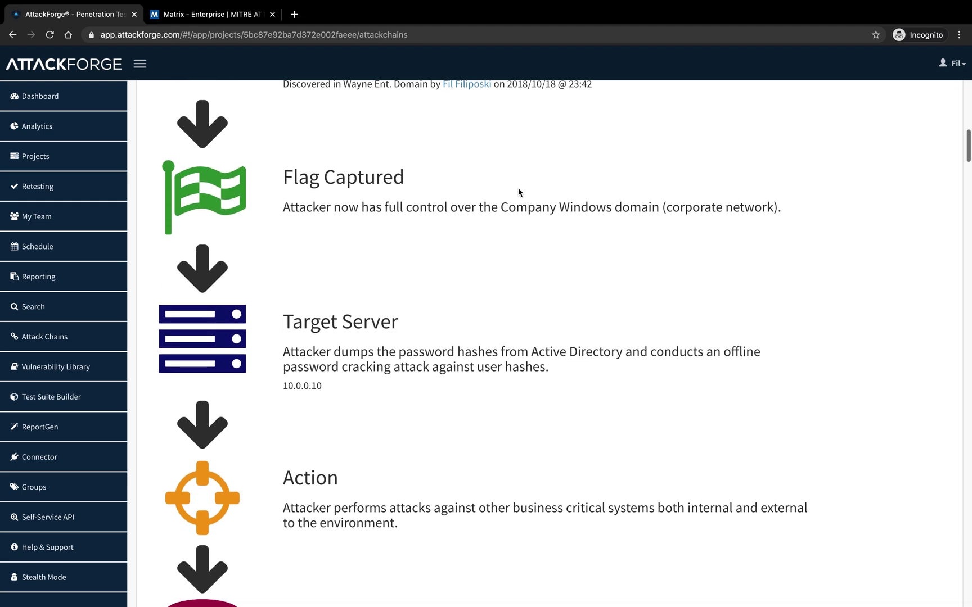
scroll(518, 189, down, 3)
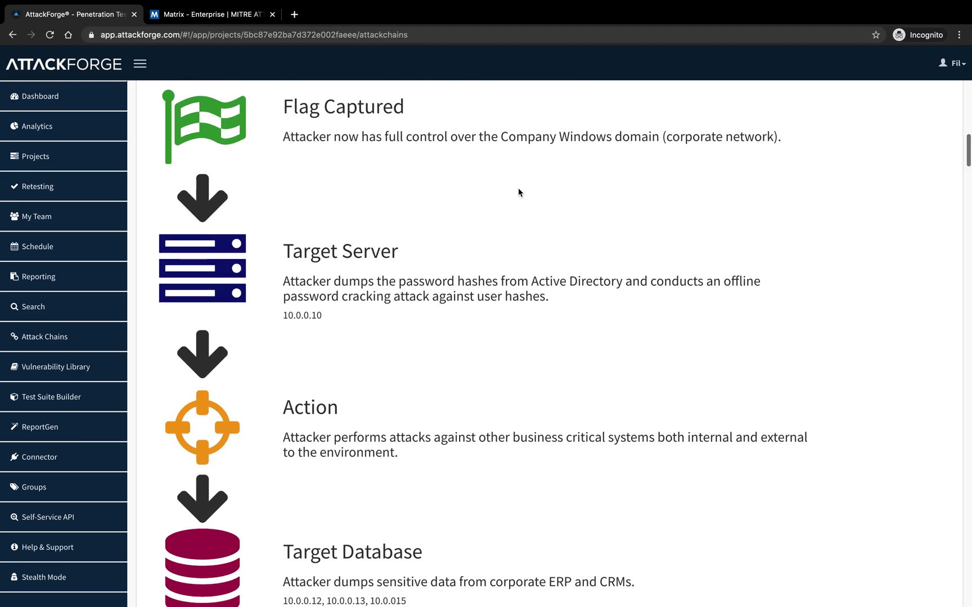
scroll(518, 192, down, 2)
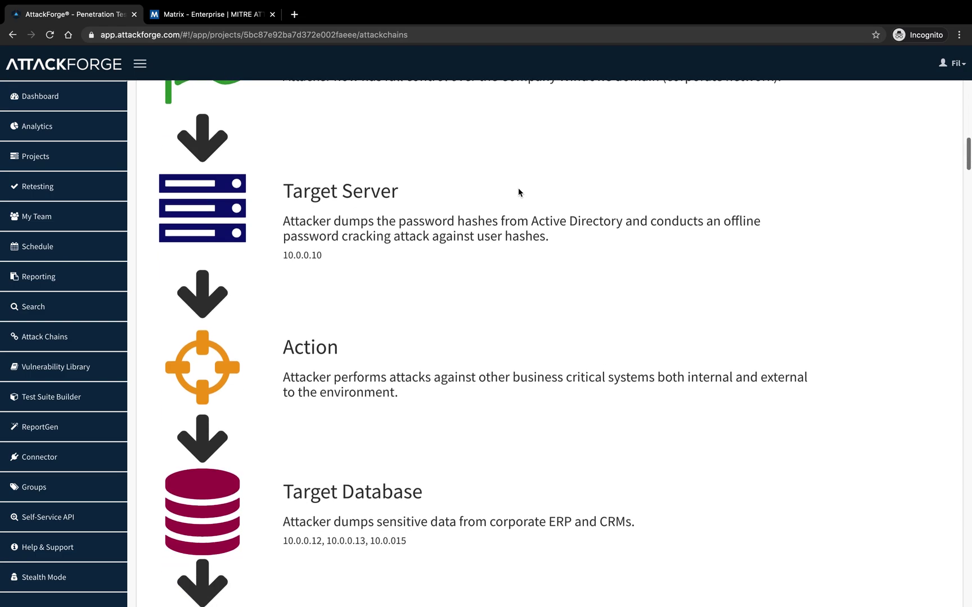
scroll(518, 192, down, 1)
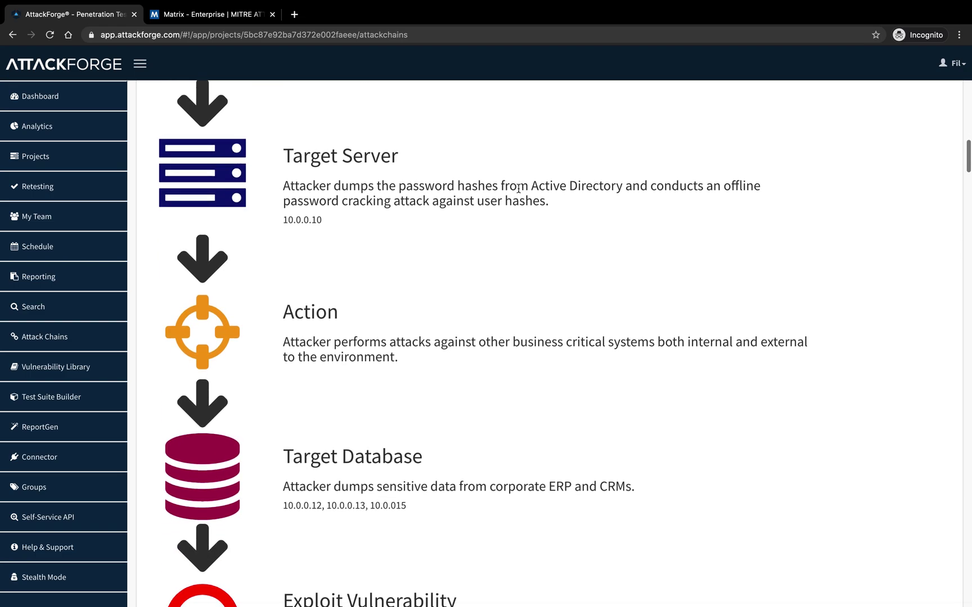
scroll(518, 189, down, 2)
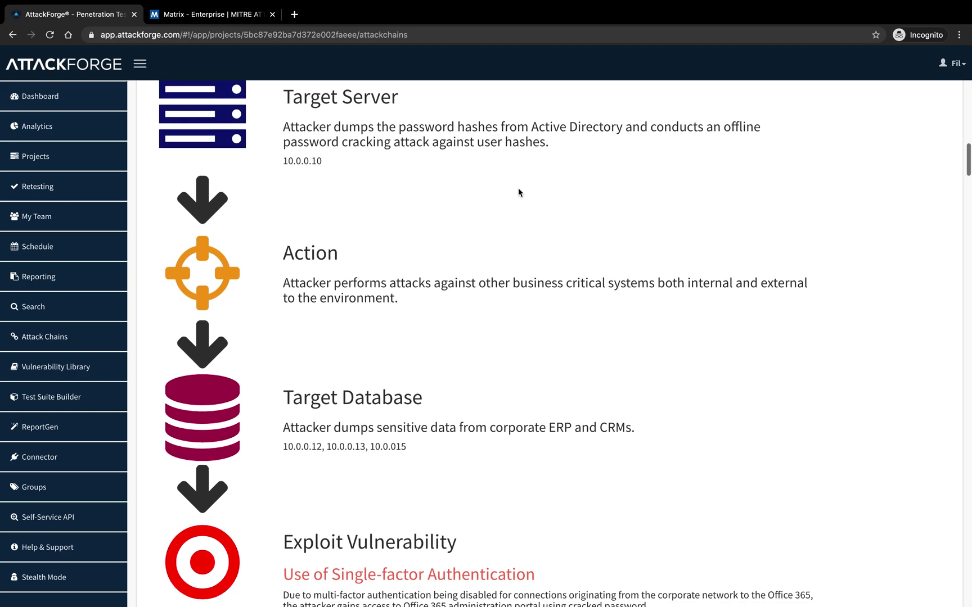
scroll(518, 189, down, 1)
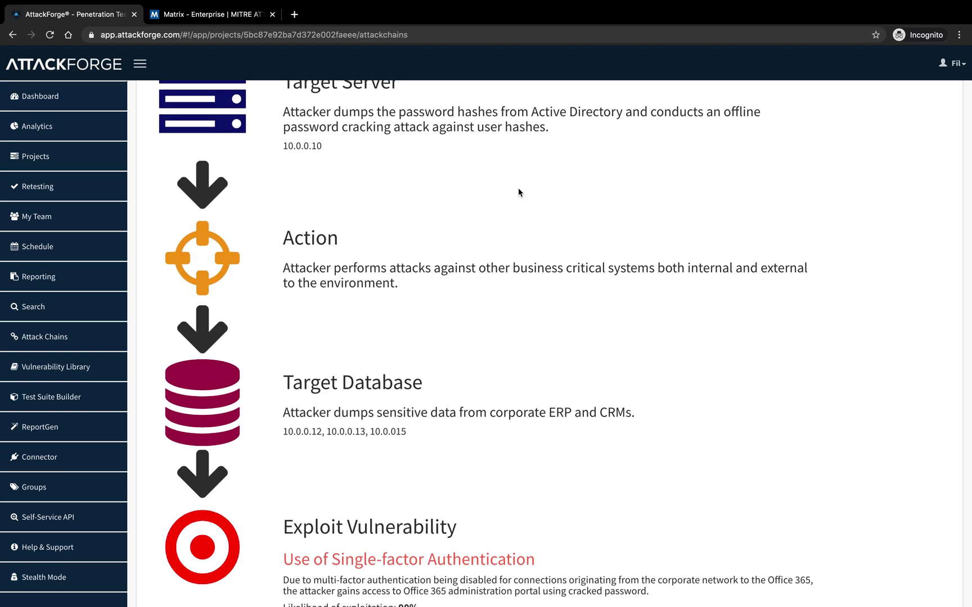
scroll(518, 192, down, 2)
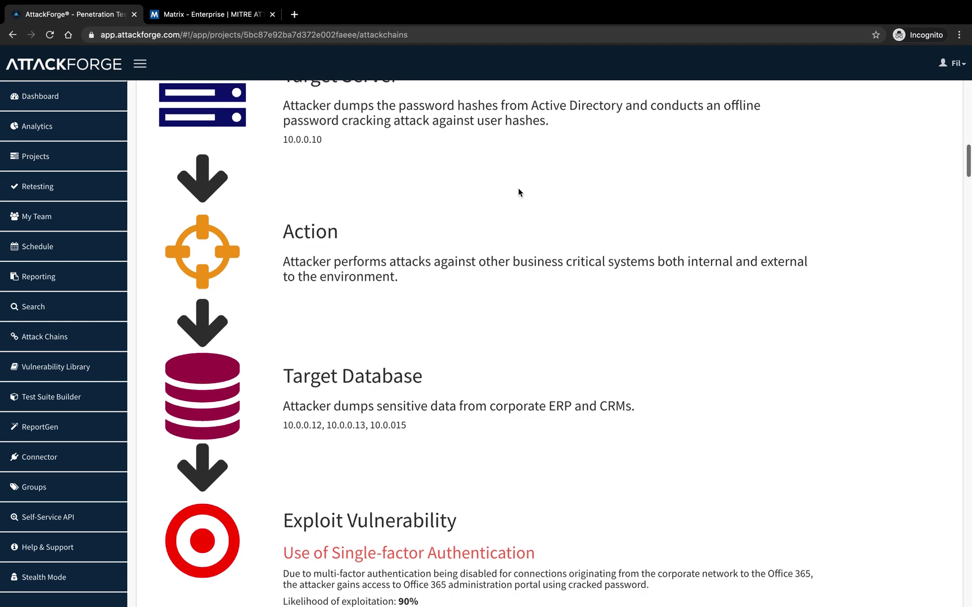
scroll(519, 193, down, 2)
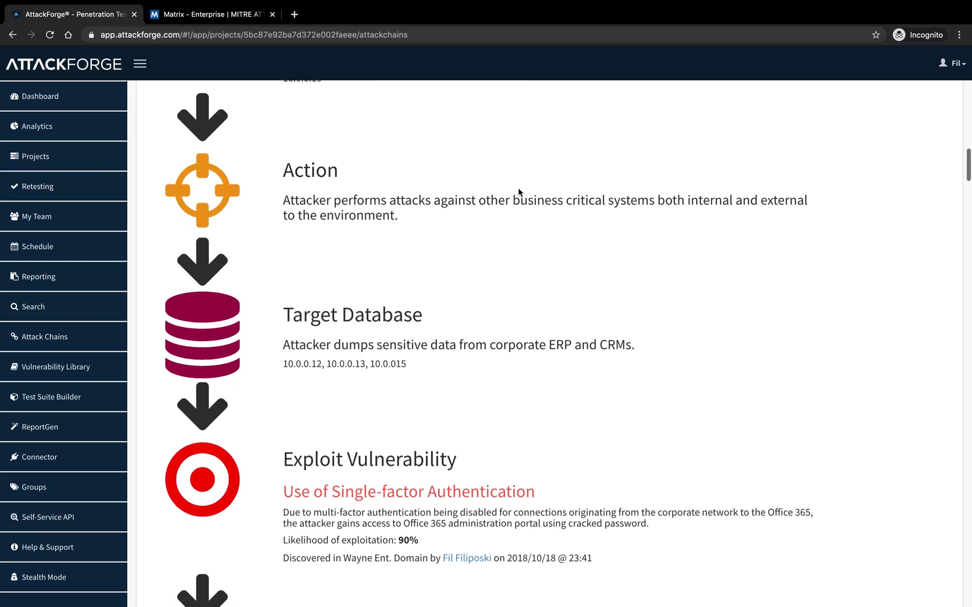
scroll(518, 192, down, 3)
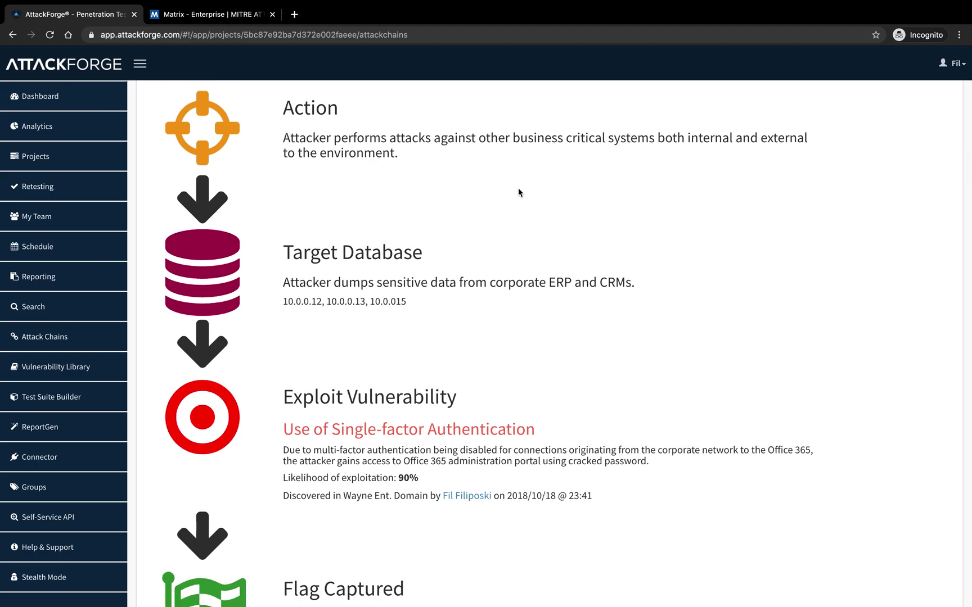
scroll(518, 192, down, 1)
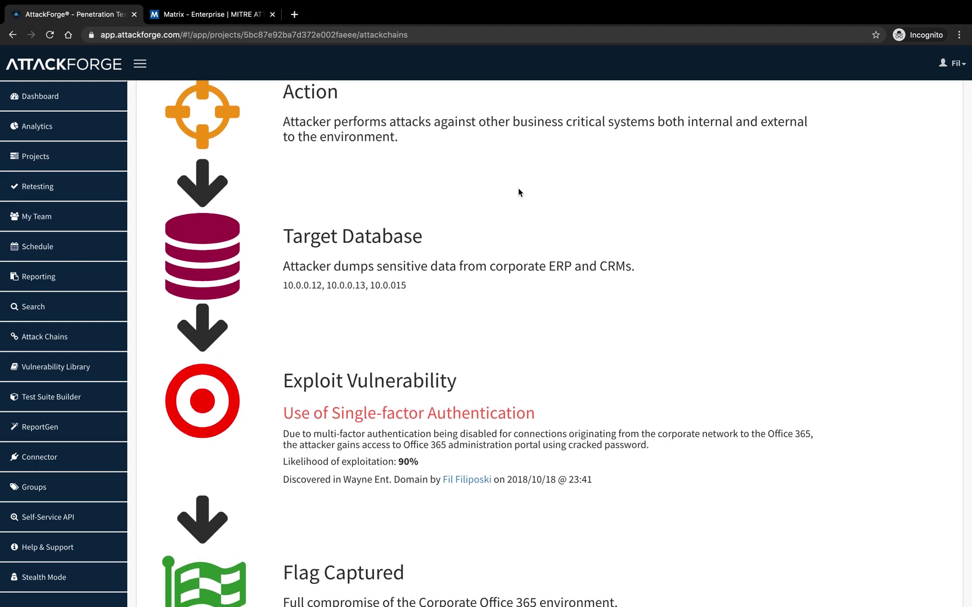
scroll(518, 193, down, 1)
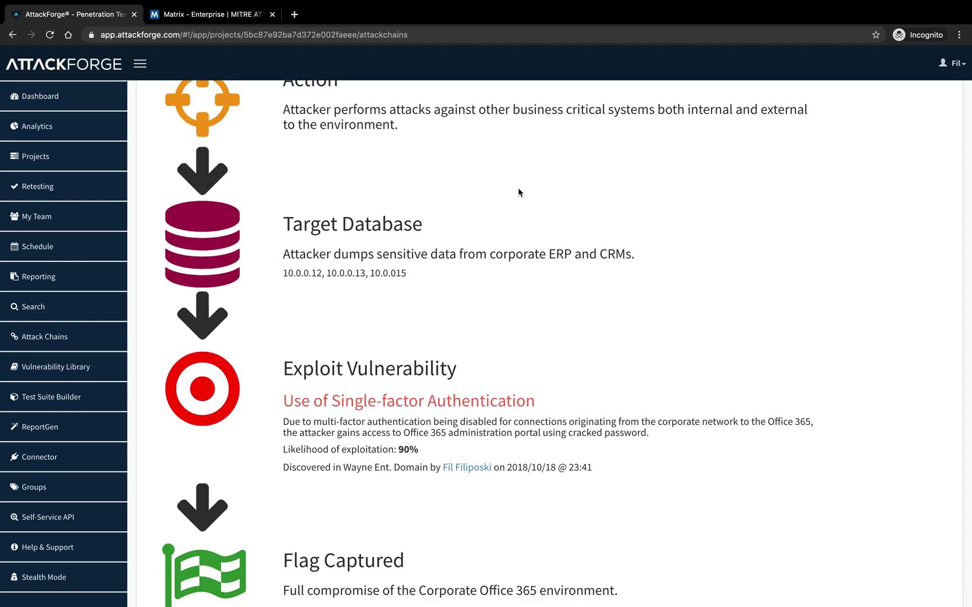
scroll(518, 192, down, 1)
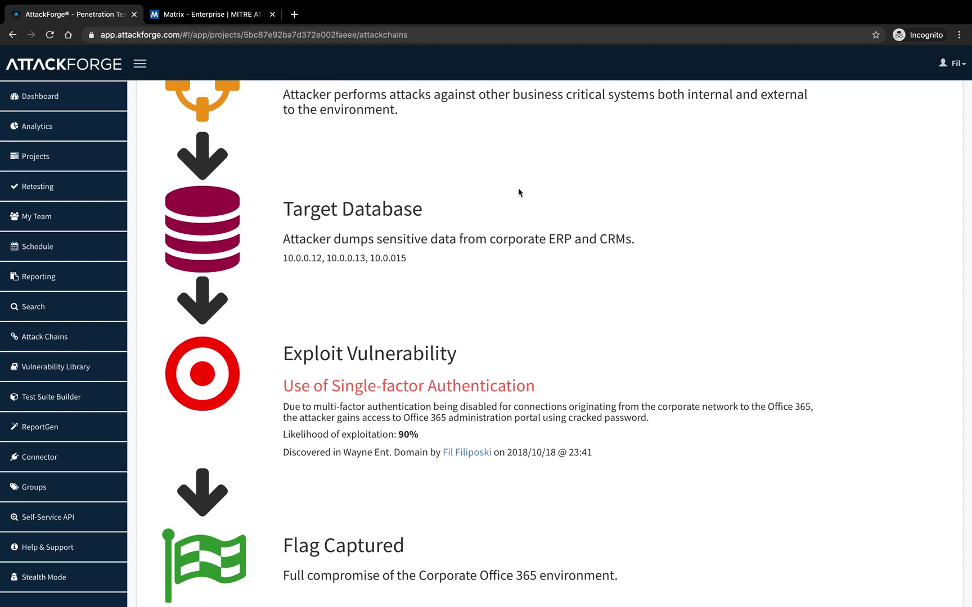
scroll(518, 192, down, 1)
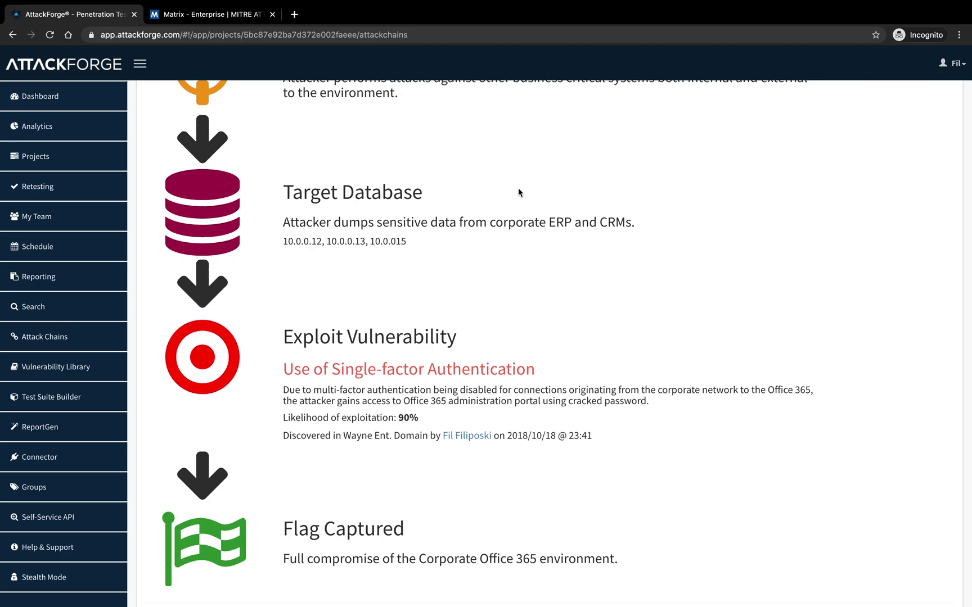
scroll(518, 192, down, 1)
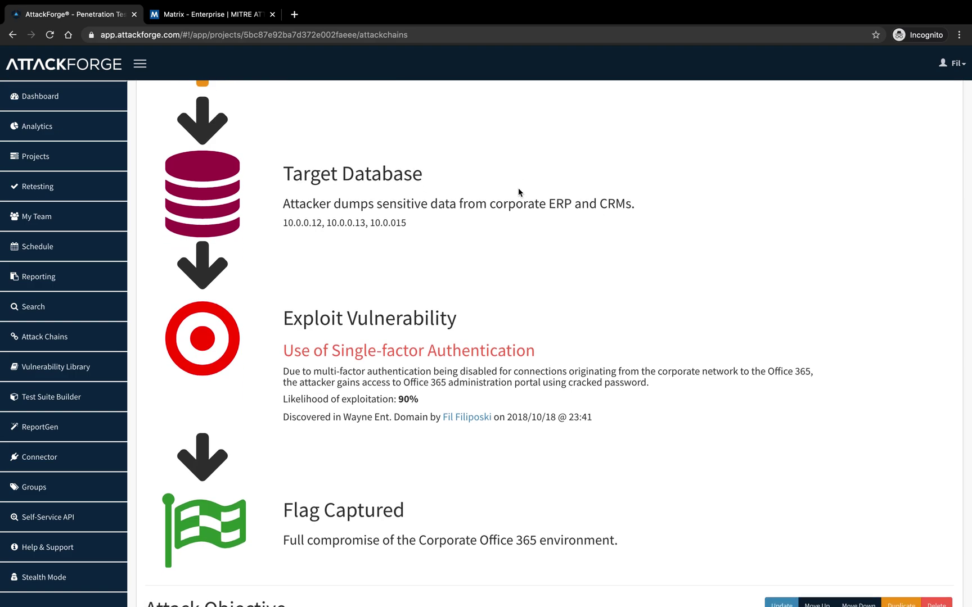
scroll(517, 192, down, 1)
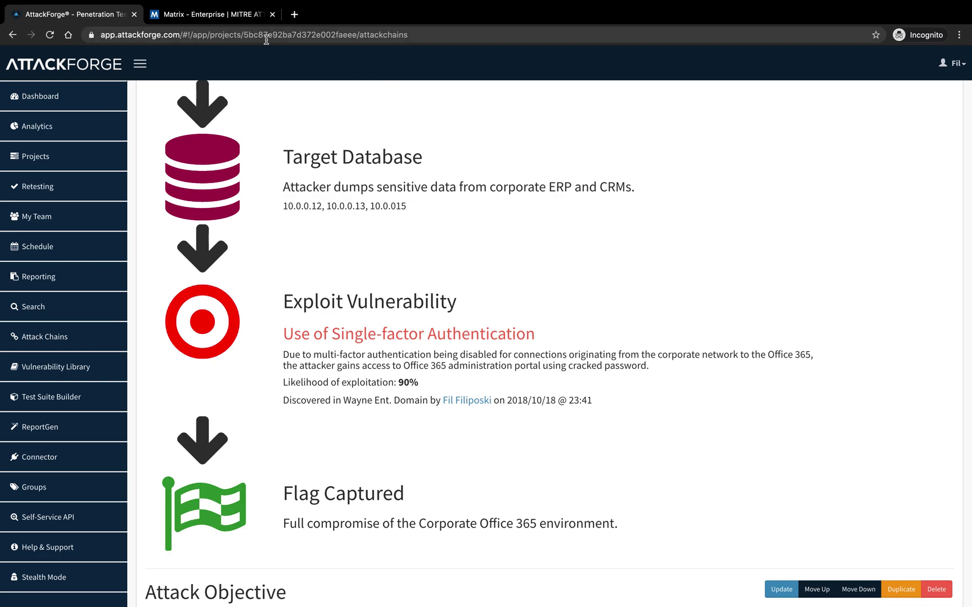
Step: Check the MITRE ATT&CK Enterprise Matrix for reference, then return to the attack chain
click(208, 16)
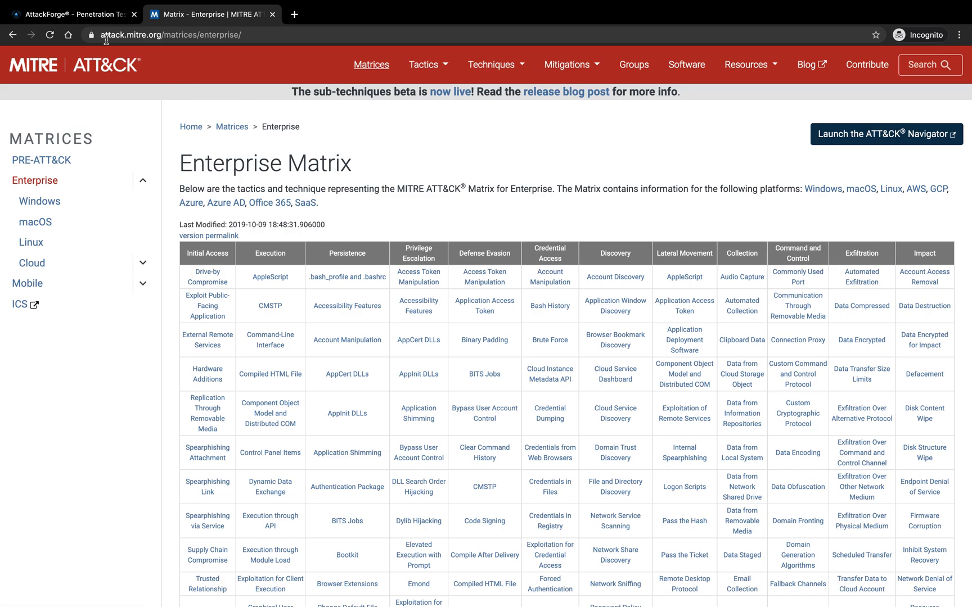
click(93, 17)
scroll(339, 226, up, 20)
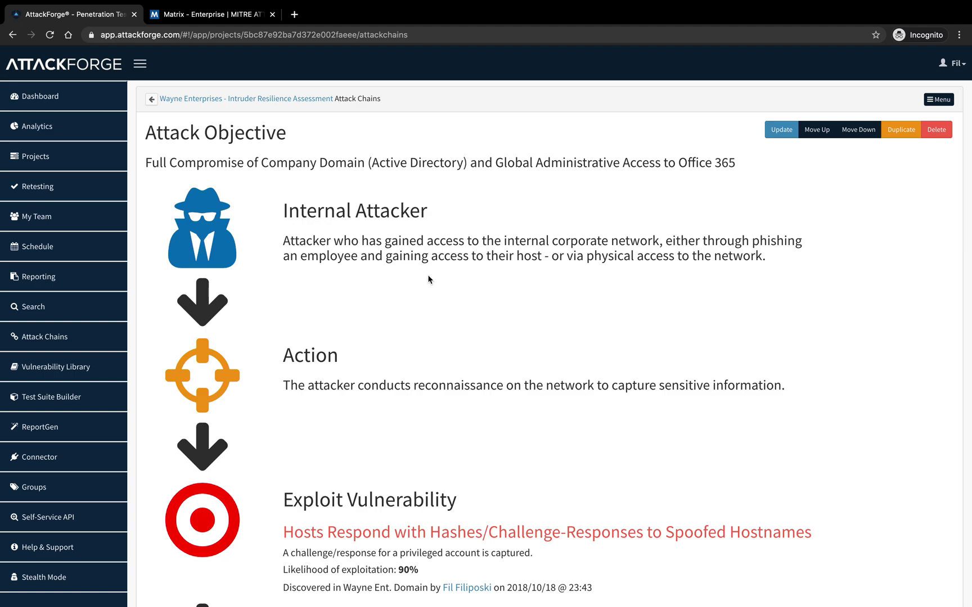
Step: Open the Wayne Enterprises attack chain in the editor via Update
click(778, 130)
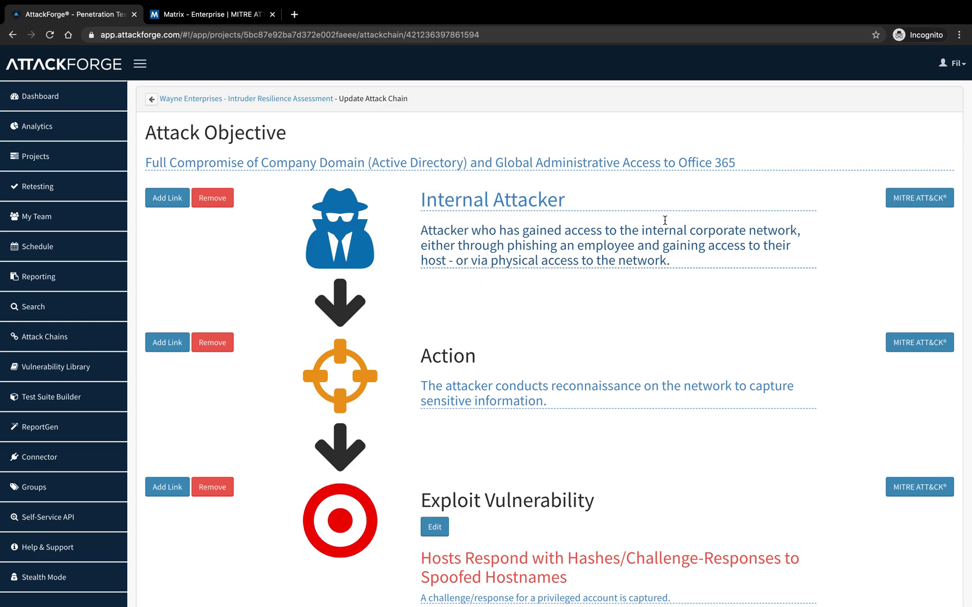
scroll(665, 220, down, 1)
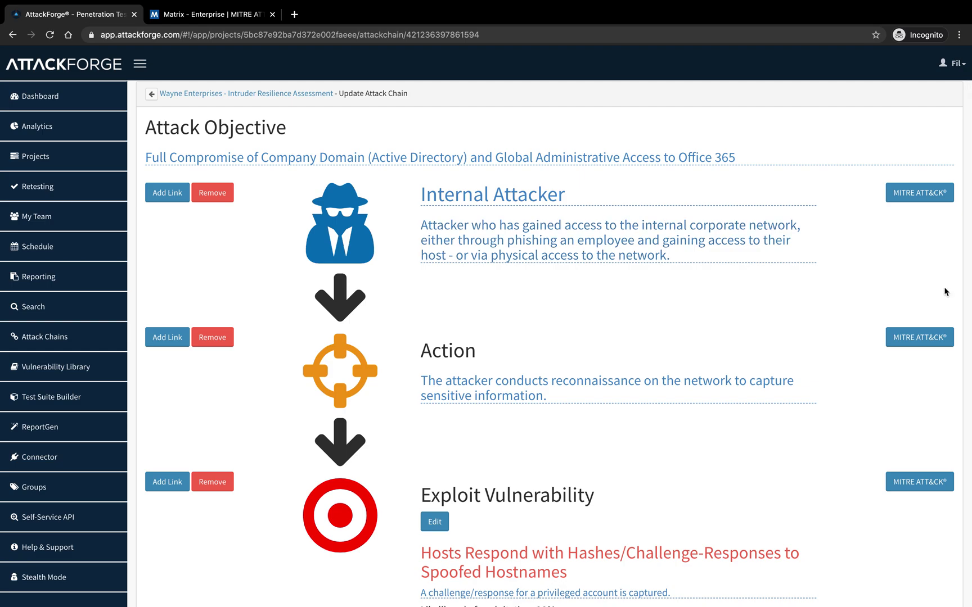
Step: After consulting the Enterprise Matrix, tag the Internal Attacker step as Initial Access
click(185, 14)
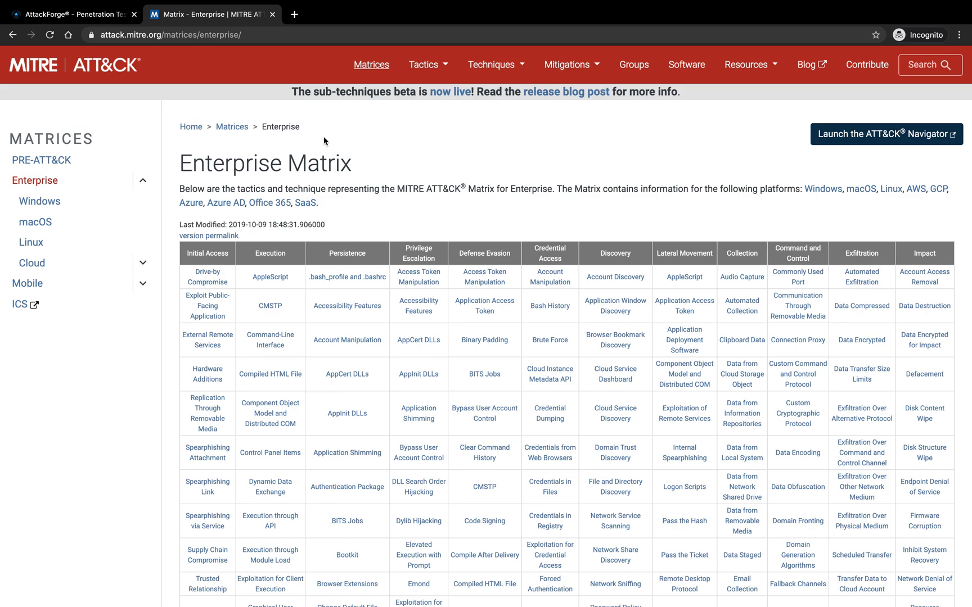
scroll(316, 221, down, 1)
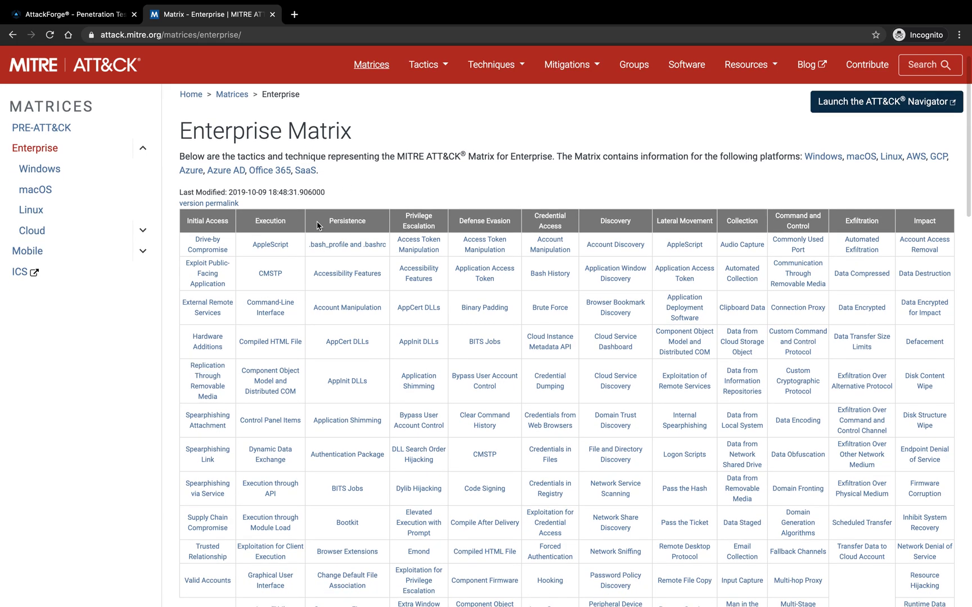
scroll(316, 221, up, 1)
click(73, 14)
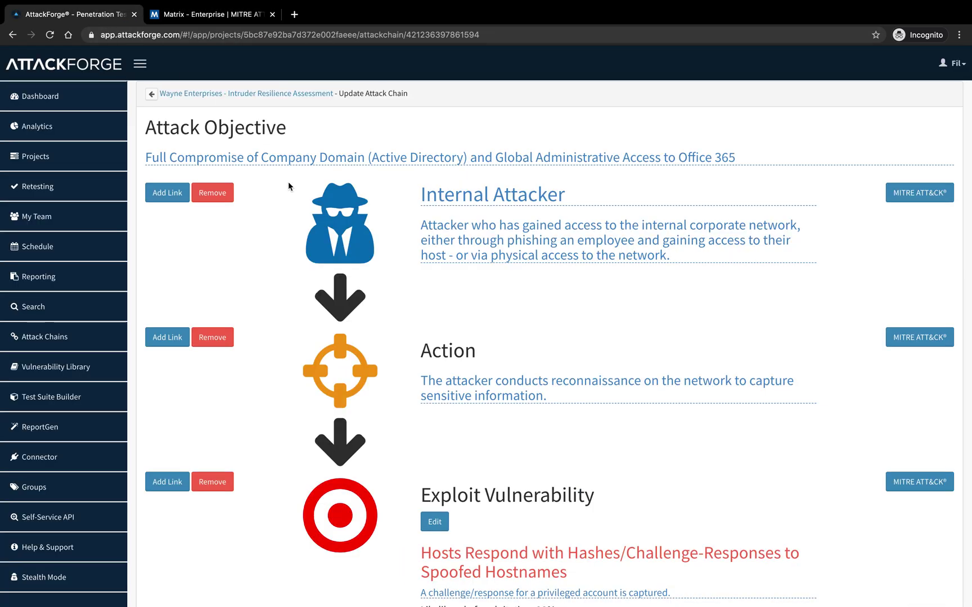
scroll(315, 213, down, 1)
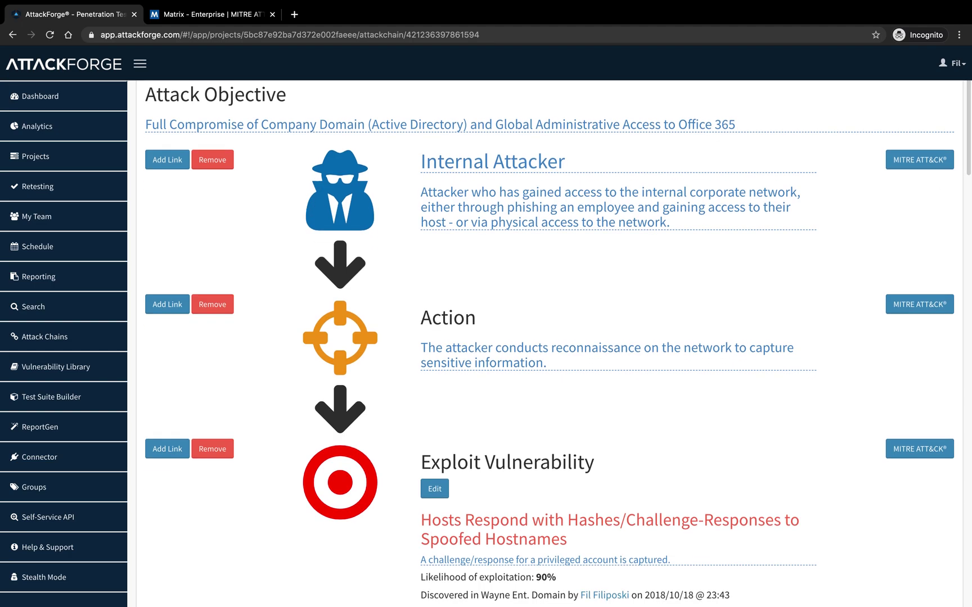
click(916, 161)
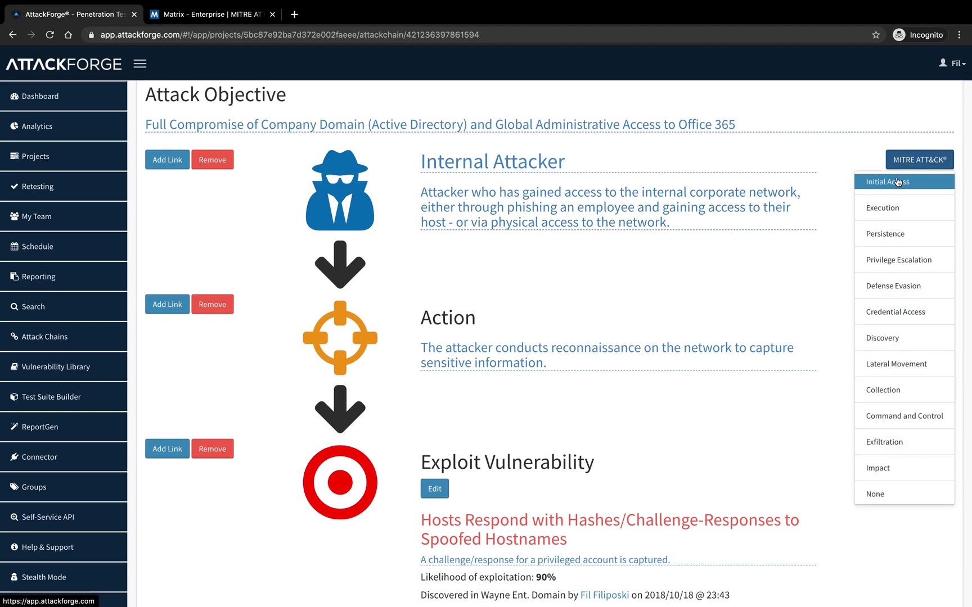
click(897, 182)
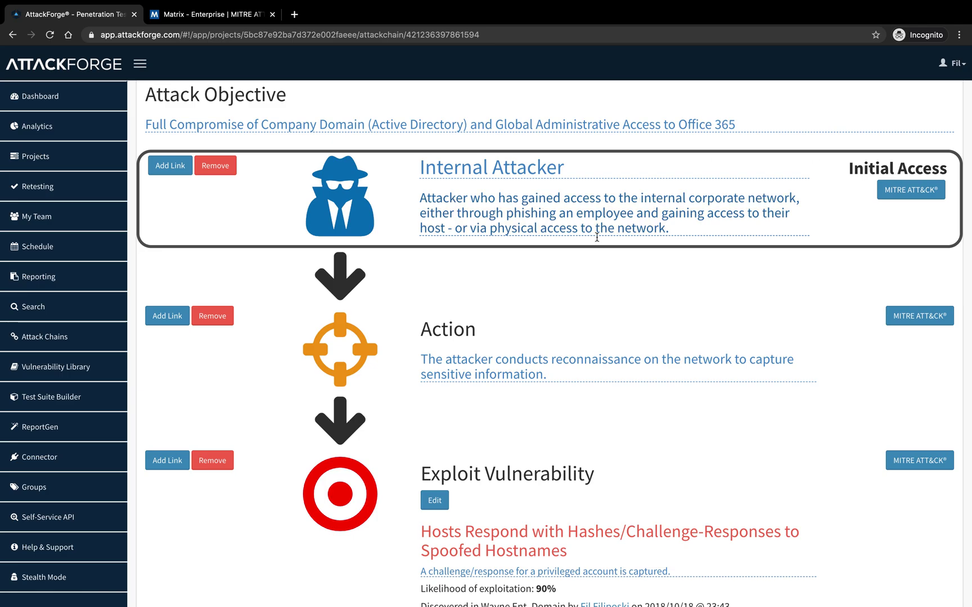
Step: Look up further tactics on the MITRE ATT&CK matrix and return to the chain
click(194, 17)
scroll(222, 305, down, 3)
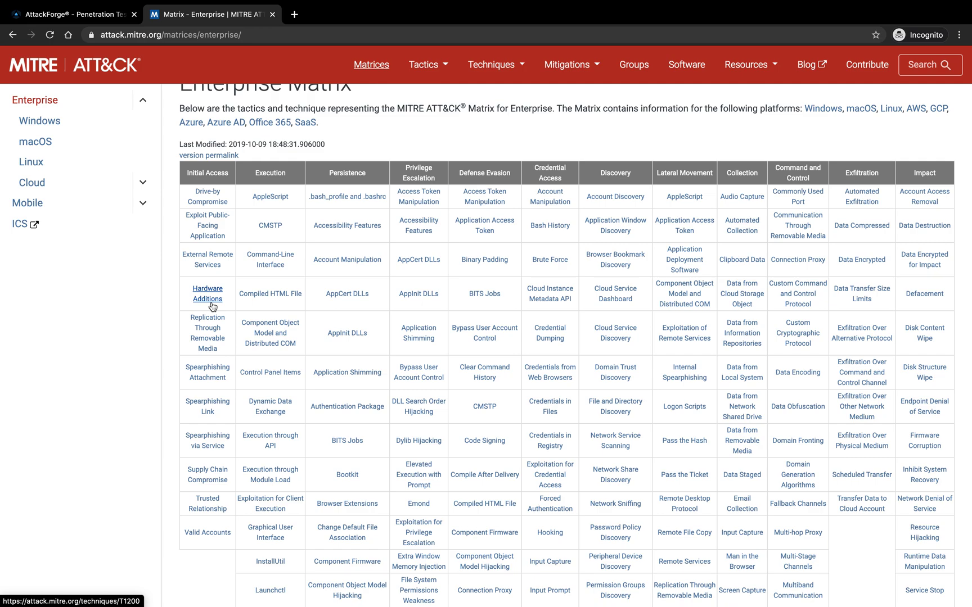
scroll(213, 307, up, 3)
click(107, 14)
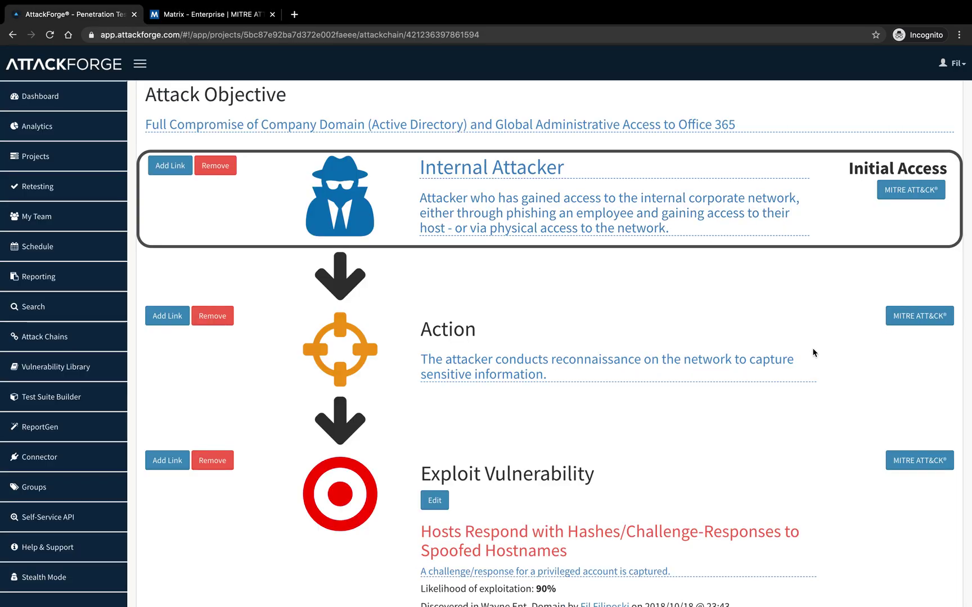
Step: Tag the reconnaissance Action as Discovery, and the spoofed-hostnames and SMB signing exploits as Credential Access
scroll(812, 348, down, 1)
click(910, 269)
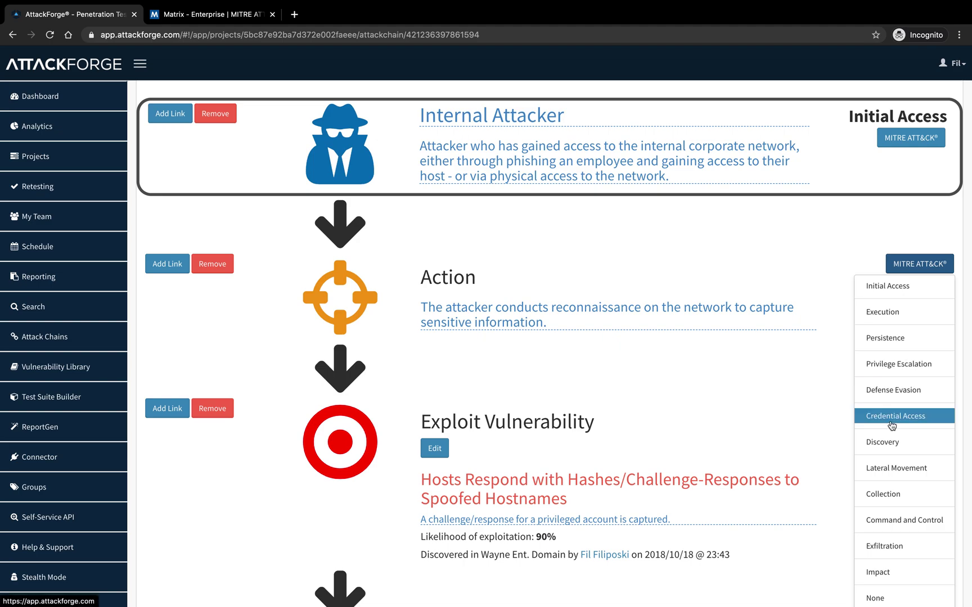
click(882, 442)
scroll(882, 443, down, 2)
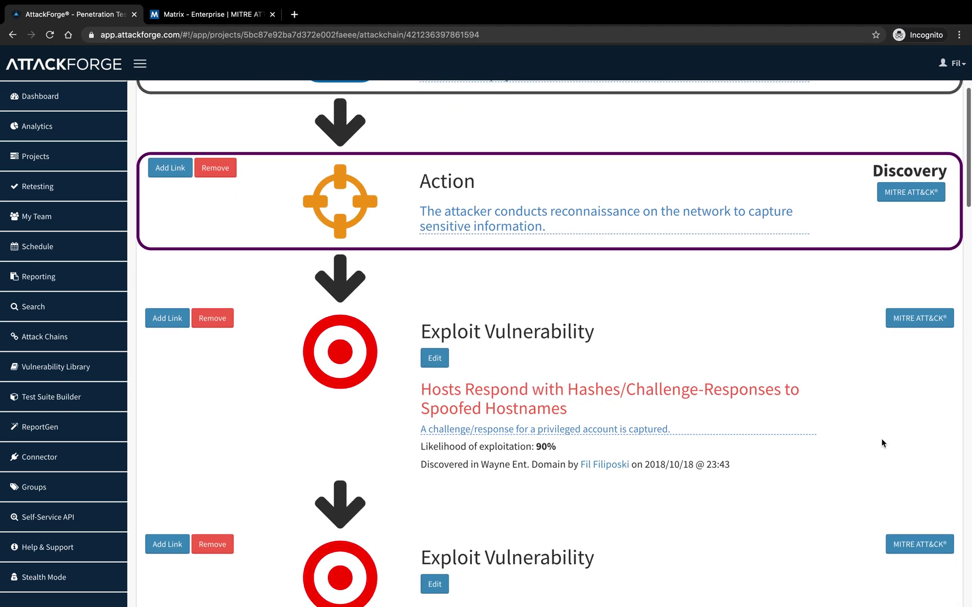
scroll(882, 443, down, 1)
click(918, 279)
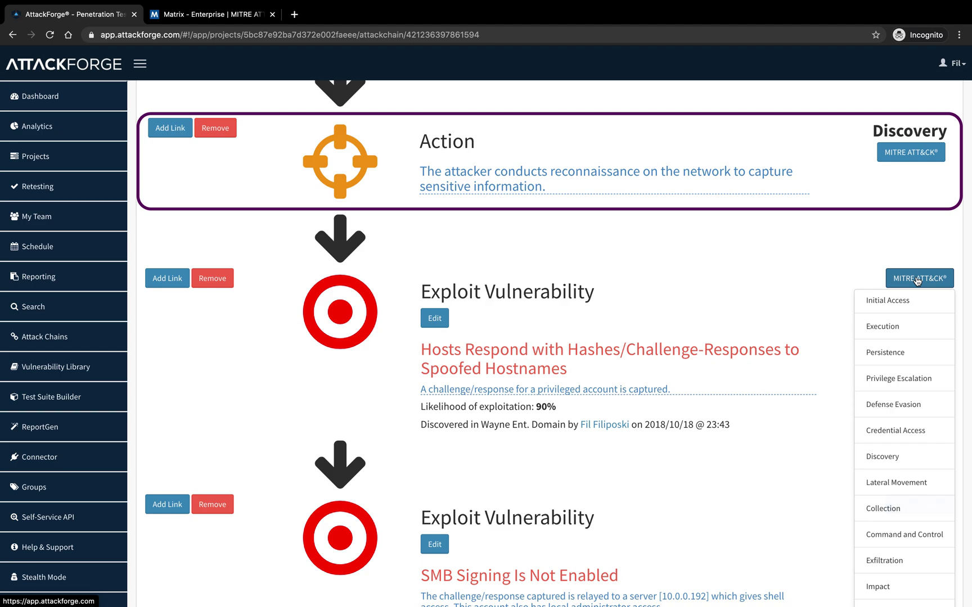
scroll(899, 323, down, 1)
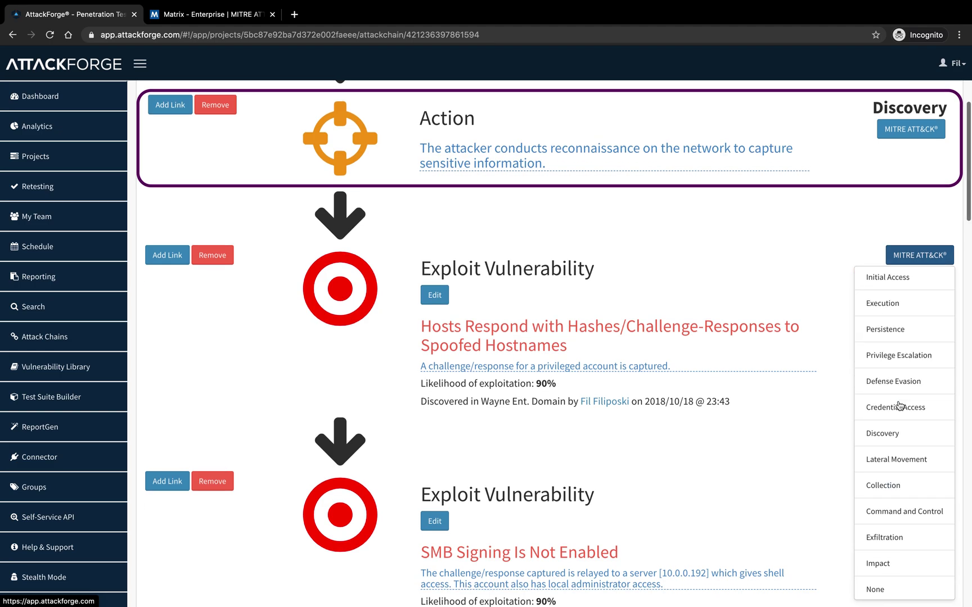
click(900, 409)
scroll(899, 409, down, 2)
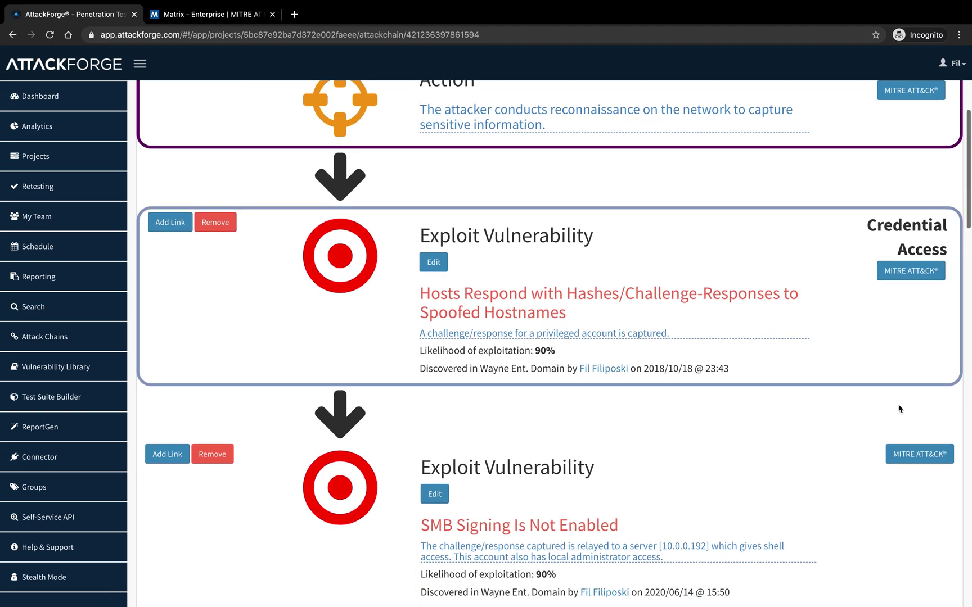
click(899, 409)
scroll(899, 450, down, 2)
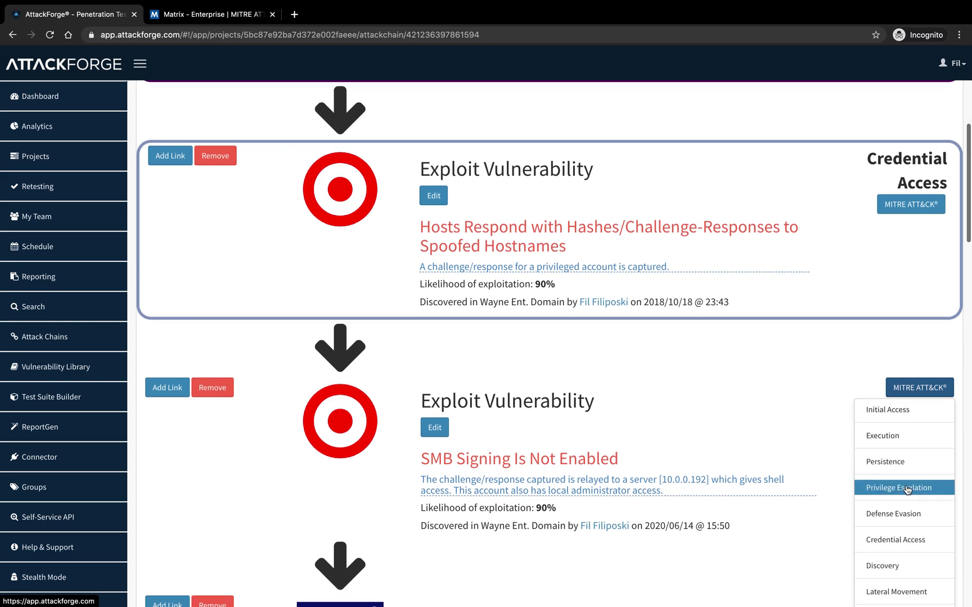
click(899, 511)
Step: Tag both Target Servers as Discovery and the pass-the-hash exploit as Credential Access
scroll(853, 460, down, 4)
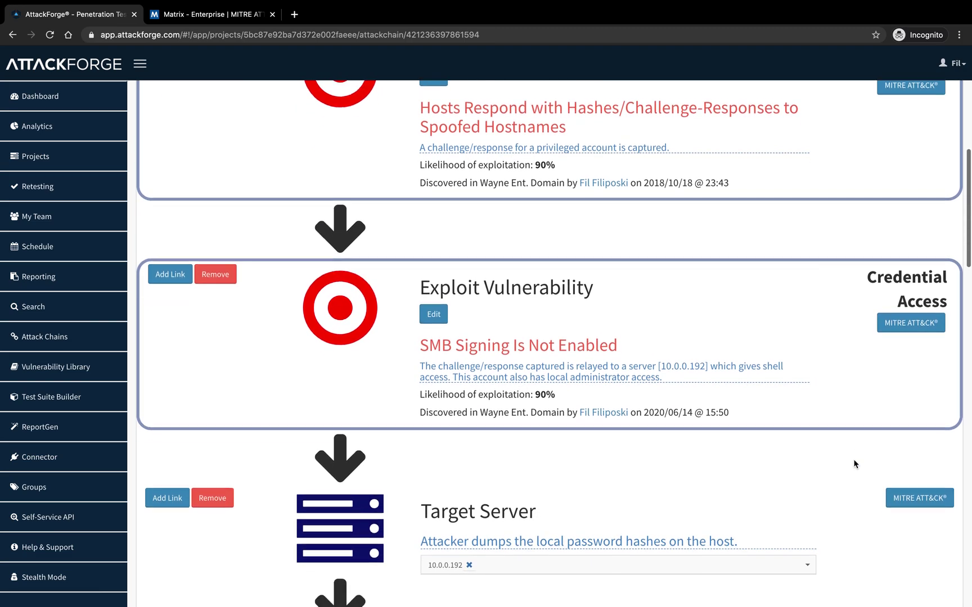
scroll(853, 459, down, 2)
click(917, 279)
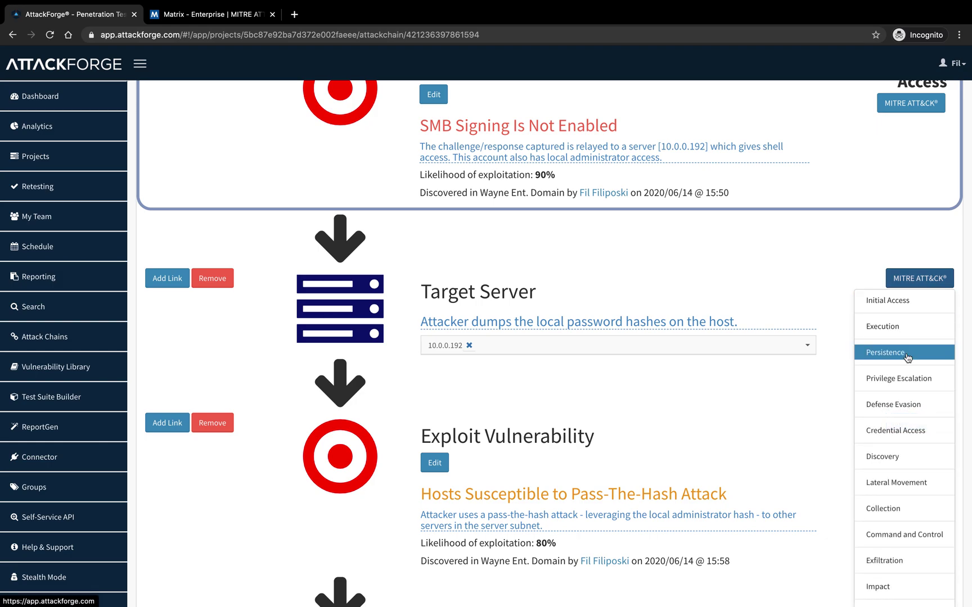
click(884, 457)
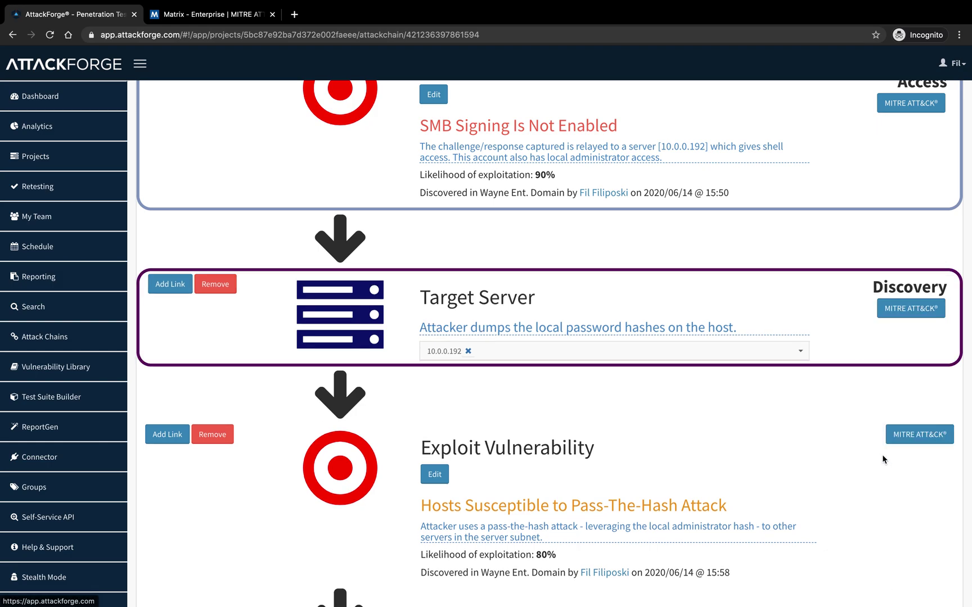
scroll(877, 441, down, 1)
click(911, 398)
scroll(890, 431, down, 1)
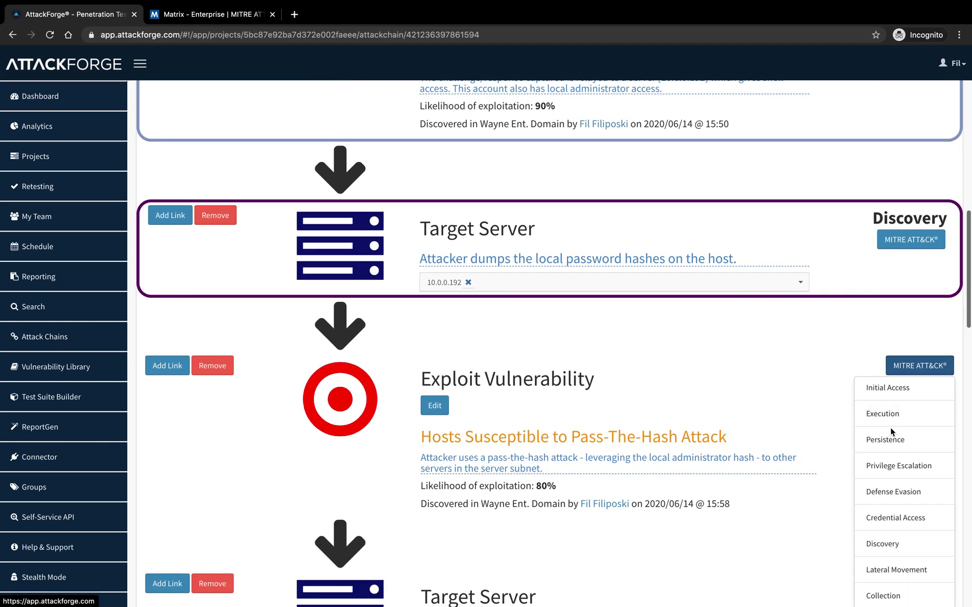
click(892, 517)
scroll(834, 469, down, 5)
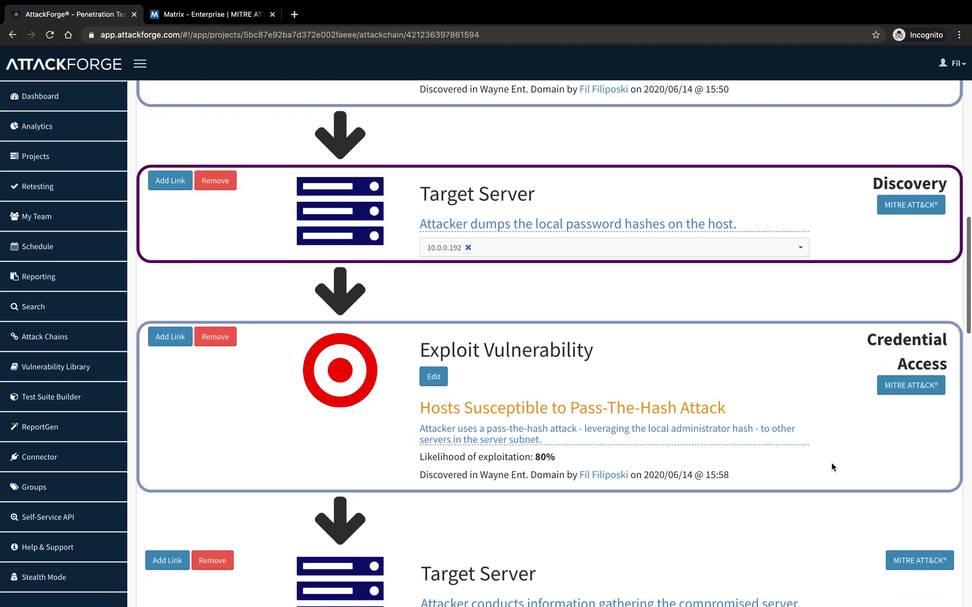
click(908, 431)
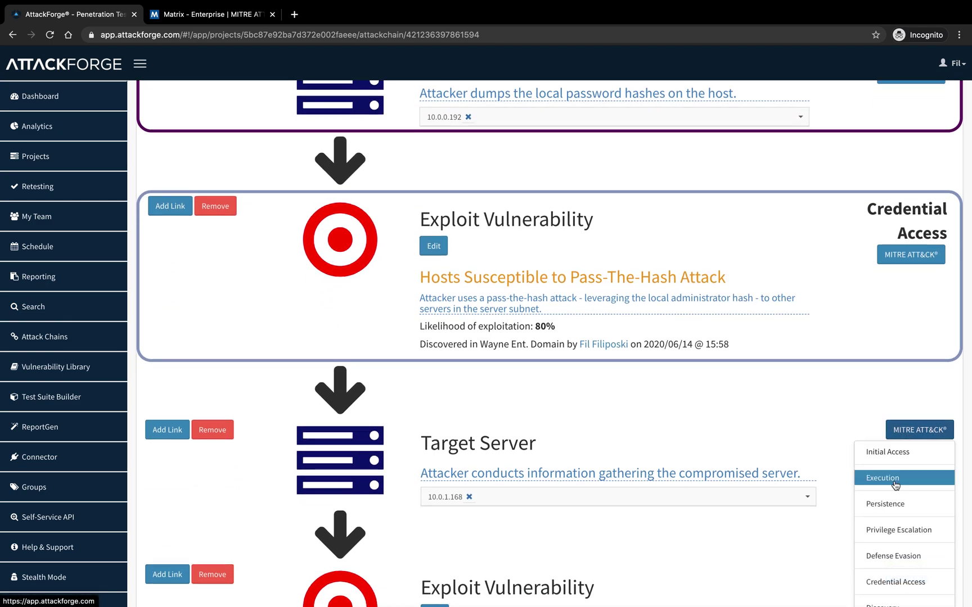
scroll(889, 513, down, 1)
click(884, 571)
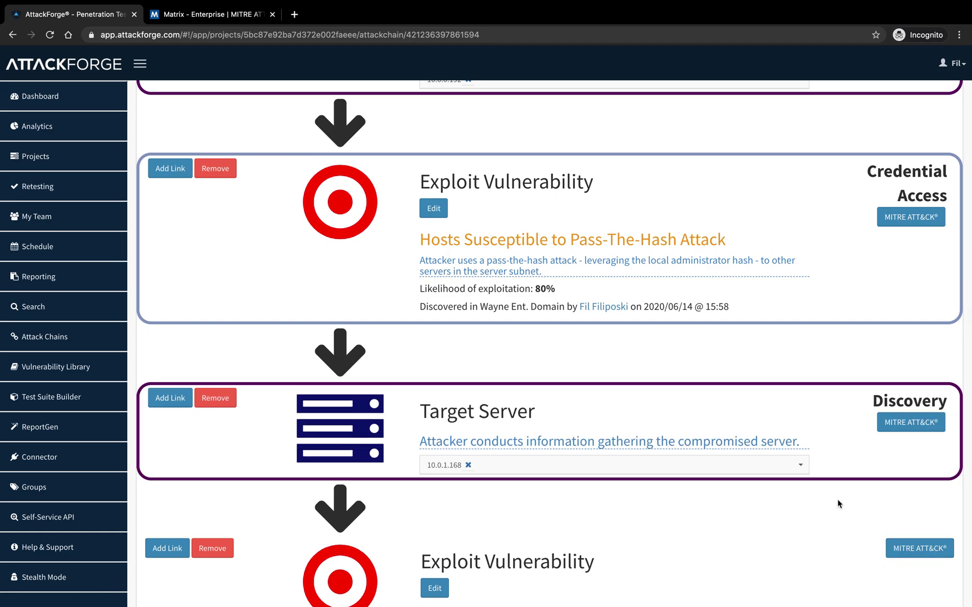
scroll(837, 502, down, 6)
scroll(839, 412, down, 2)
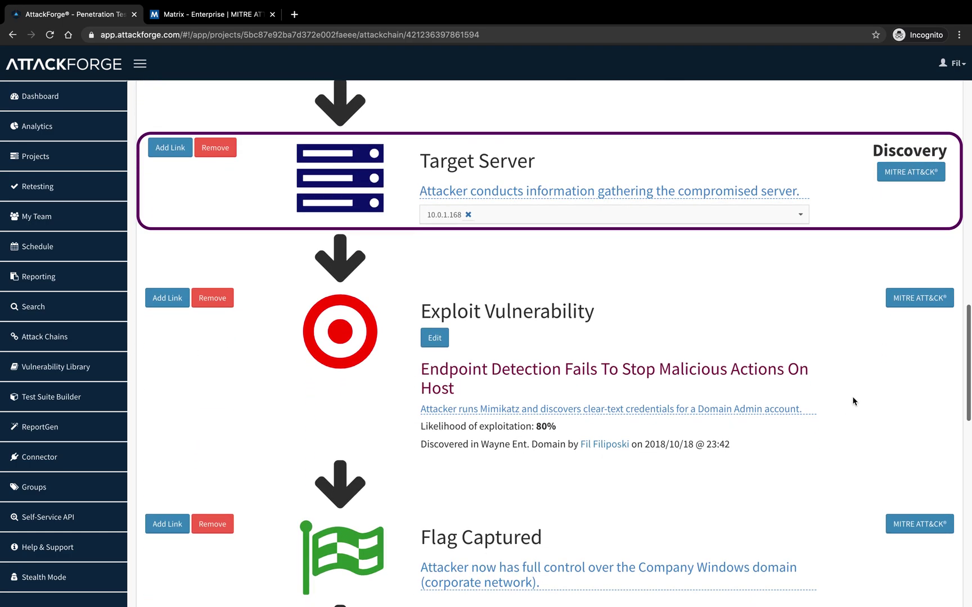
Step: Tag Mimikatz as Collection, the domain flag as Privilege Escalation, the AD dump as Collection, the Action as Lateral Movement
click(912, 298)
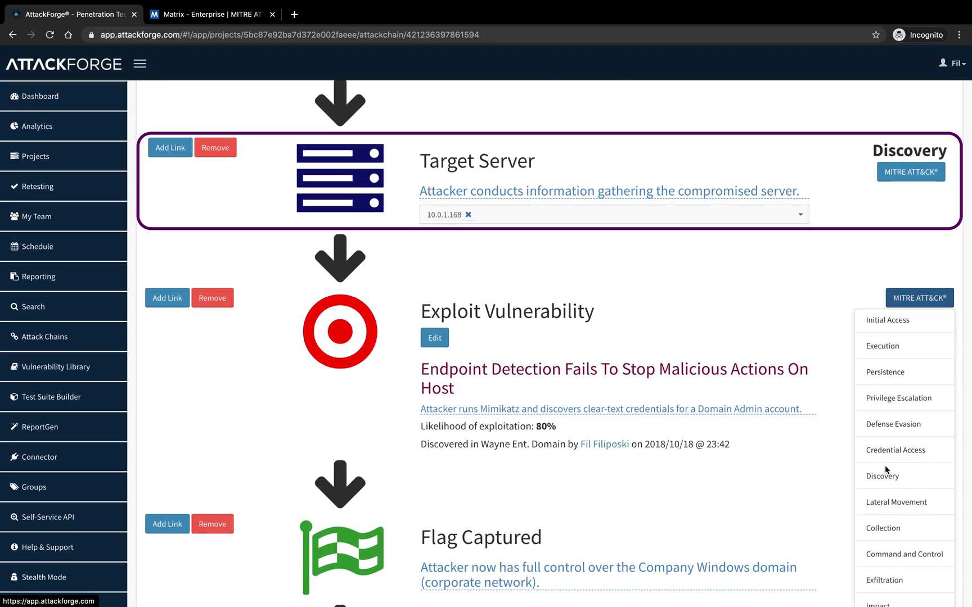
scroll(885, 466, down, 1)
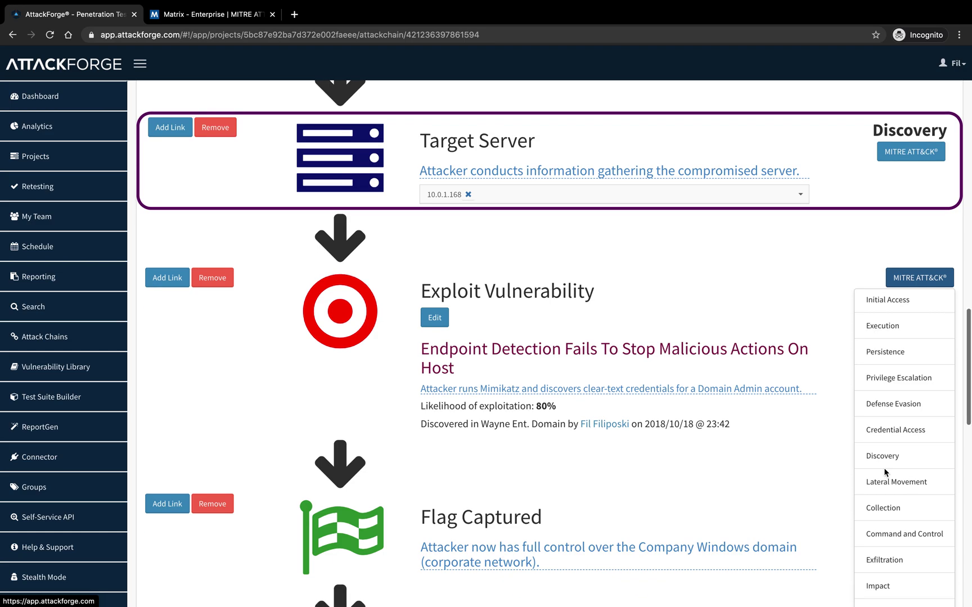
click(883, 509)
scroll(841, 466, down, 3)
scroll(841, 465, down, 2)
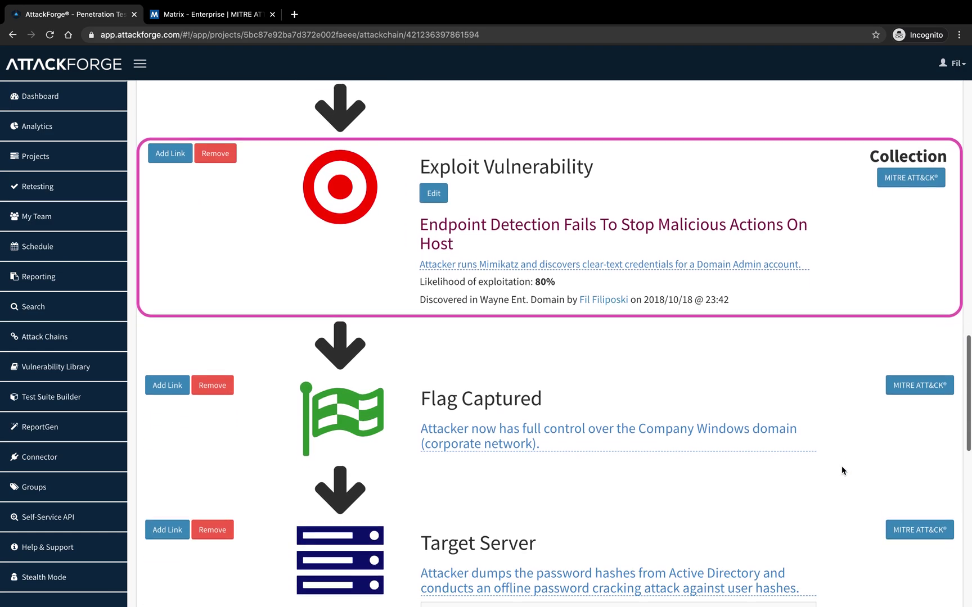
click(902, 344)
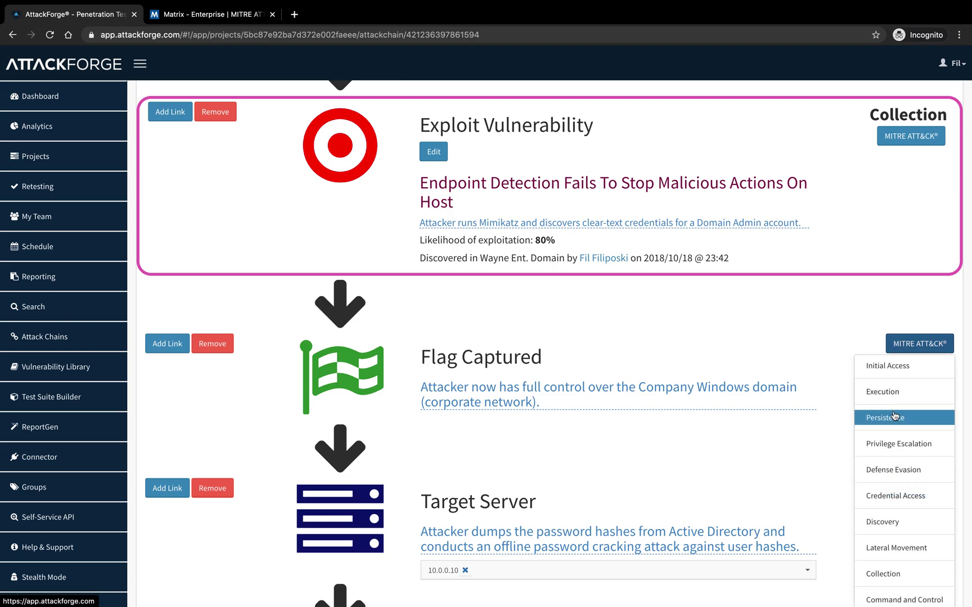
click(894, 445)
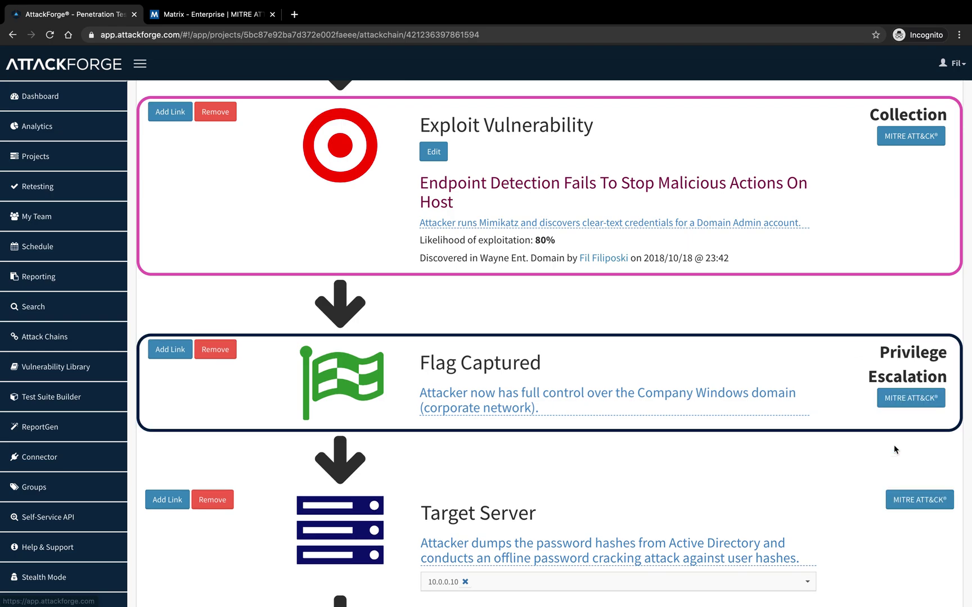
scroll(808, 433, down, 5)
click(920, 322)
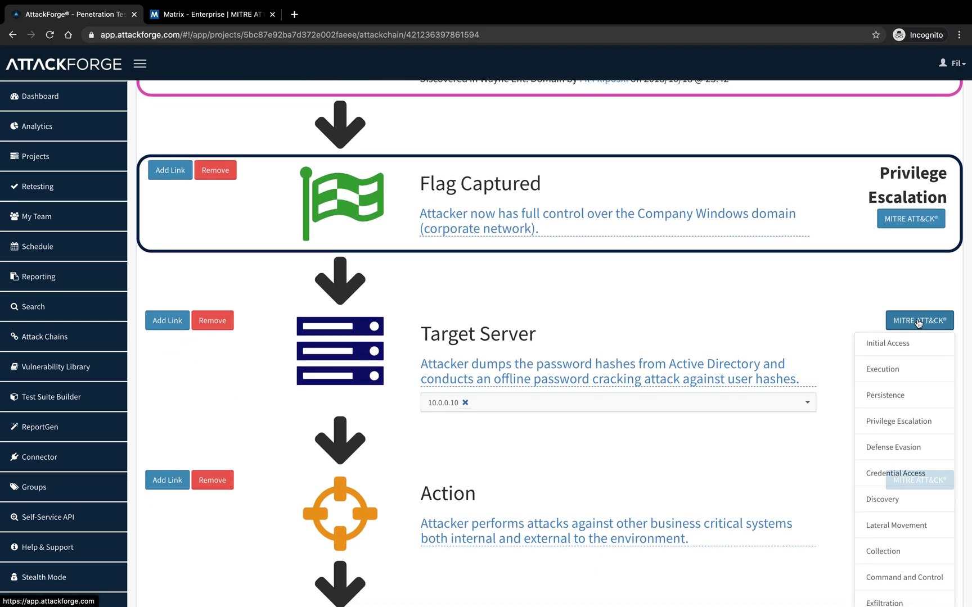
click(884, 550)
scroll(831, 513, down, 3)
scroll(831, 513, down, 2)
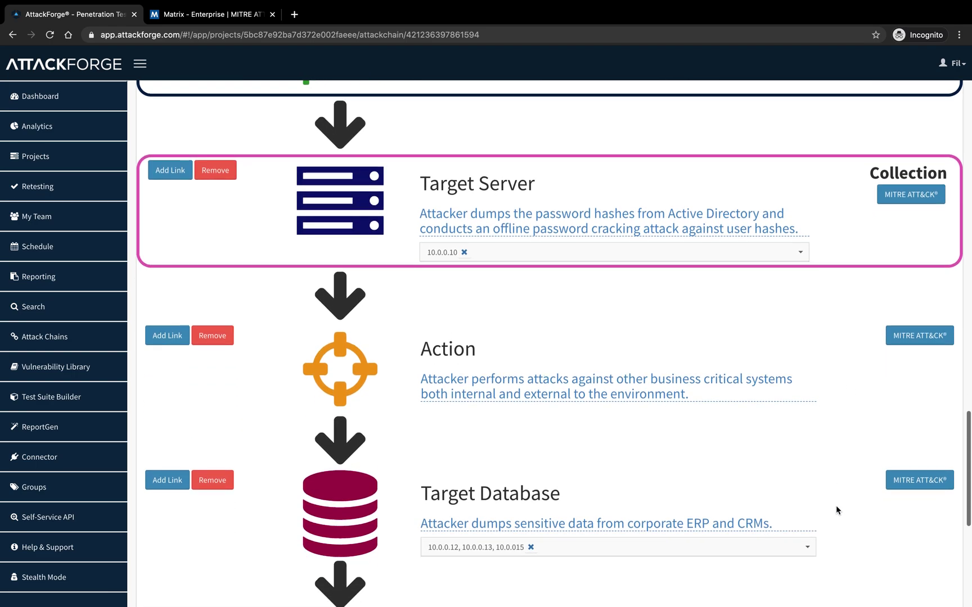
click(901, 337)
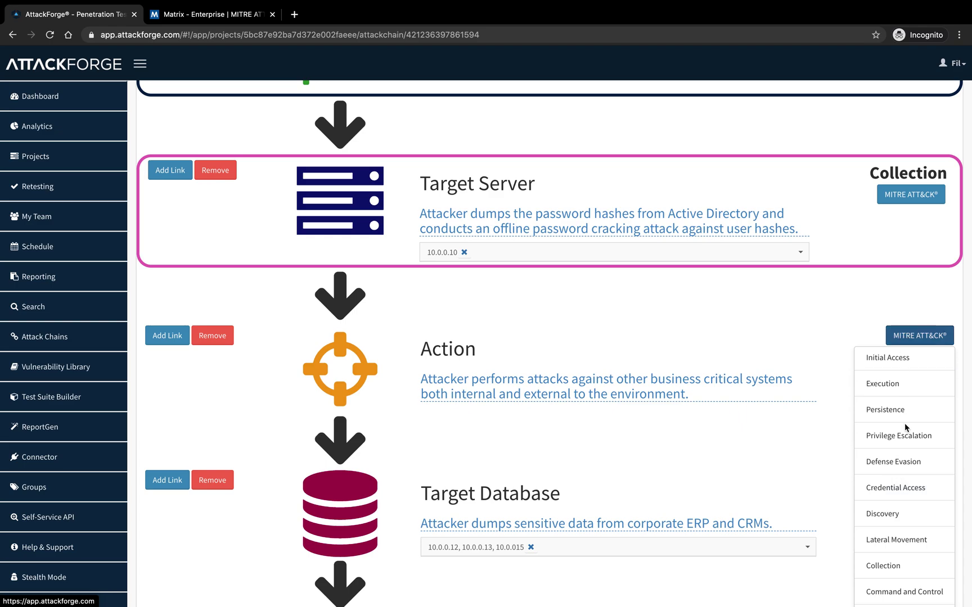
click(893, 539)
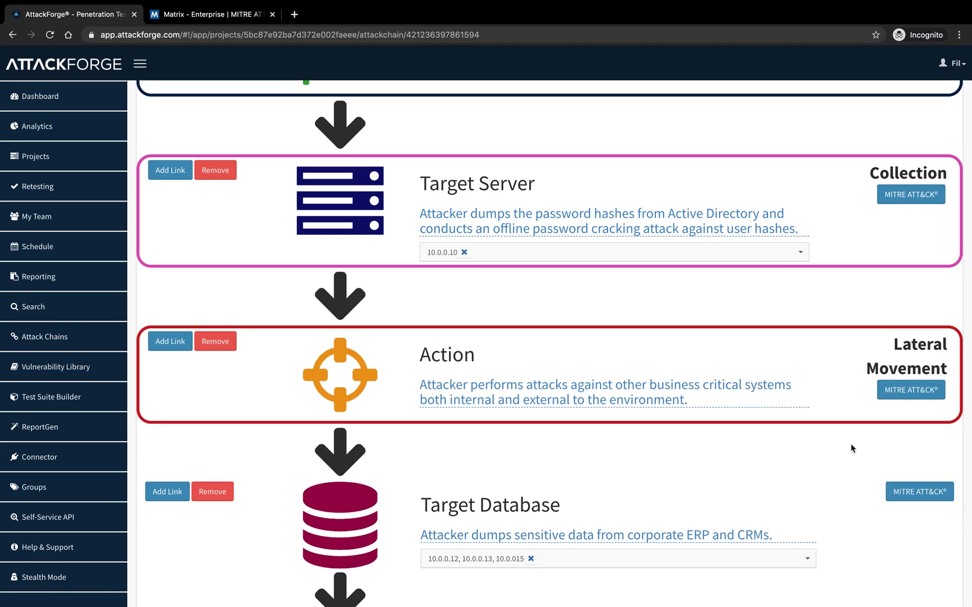
Step: Tag Target Database as Collection, the single-factor exploit as Credential Access, and the Office 365 flag as Impact
scroll(850, 448, down, 4)
click(914, 364)
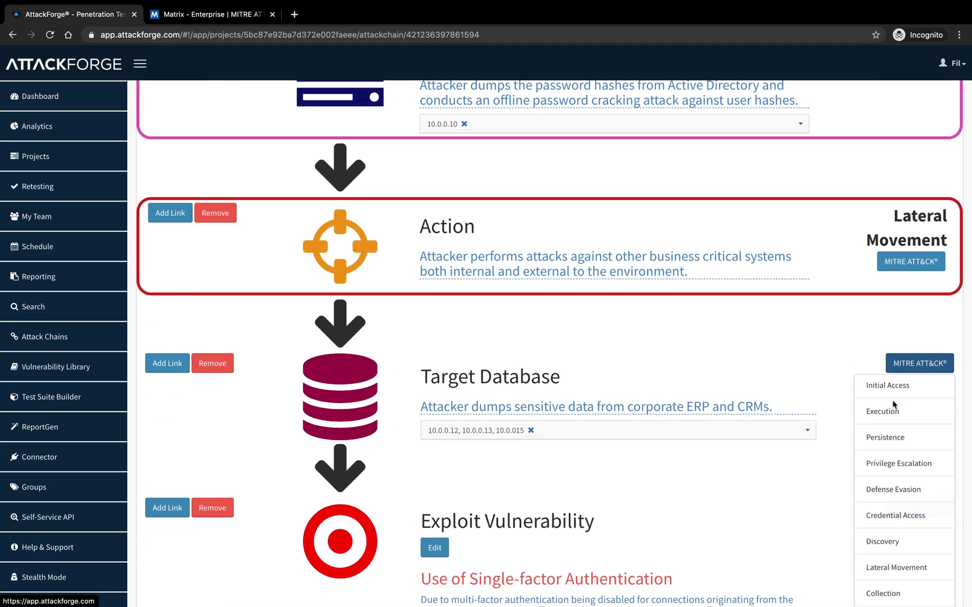
scroll(891, 422, down, 1)
click(883, 568)
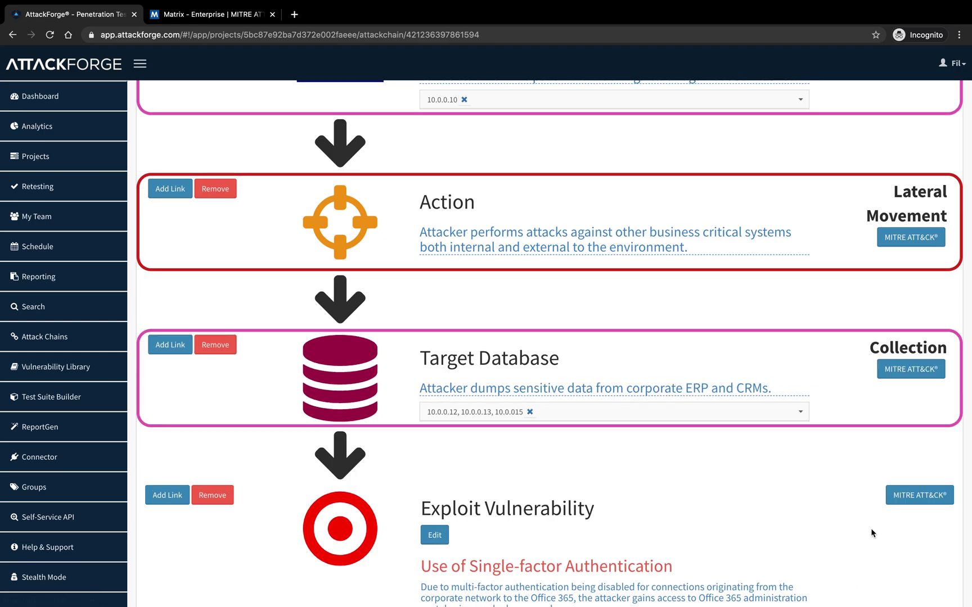
scroll(870, 533, down, 5)
click(900, 363)
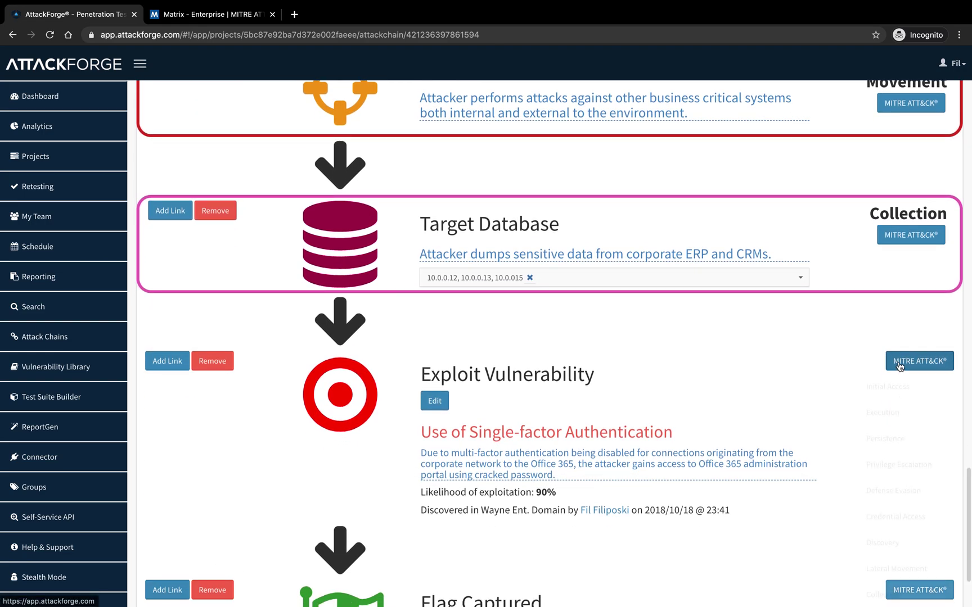
scroll(885, 427, down, 2)
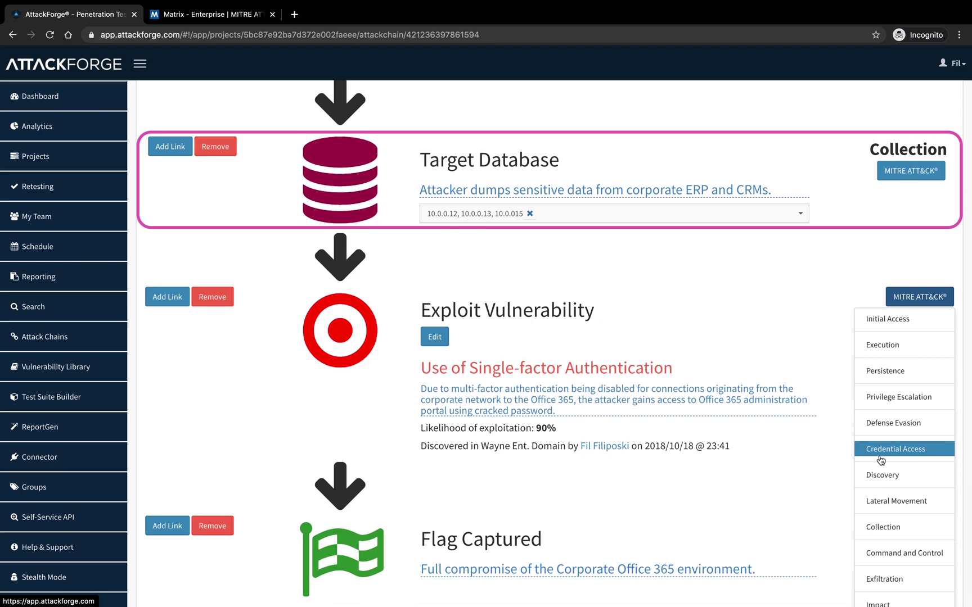
scroll(881, 460, down, 2)
click(894, 401)
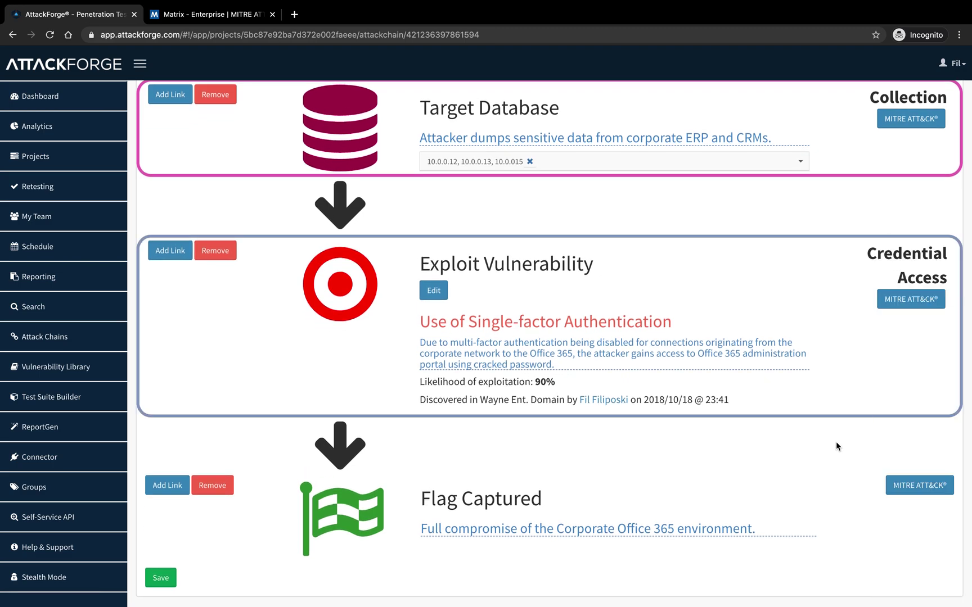
scroll(810, 445, down, 1)
click(906, 474)
scroll(886, 521, down, 2)
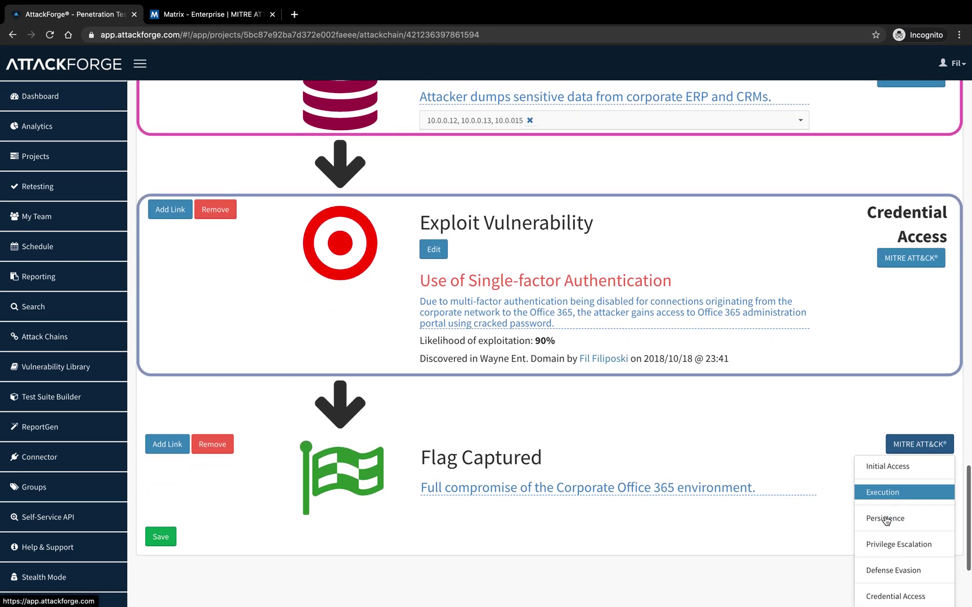
scroll(885, 521, down, 5)
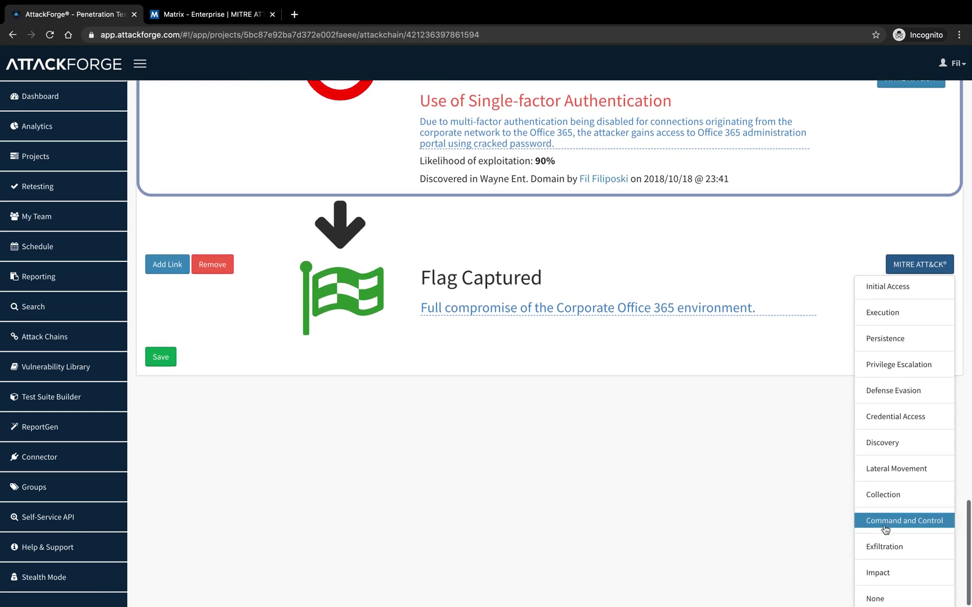
click(882, 572)
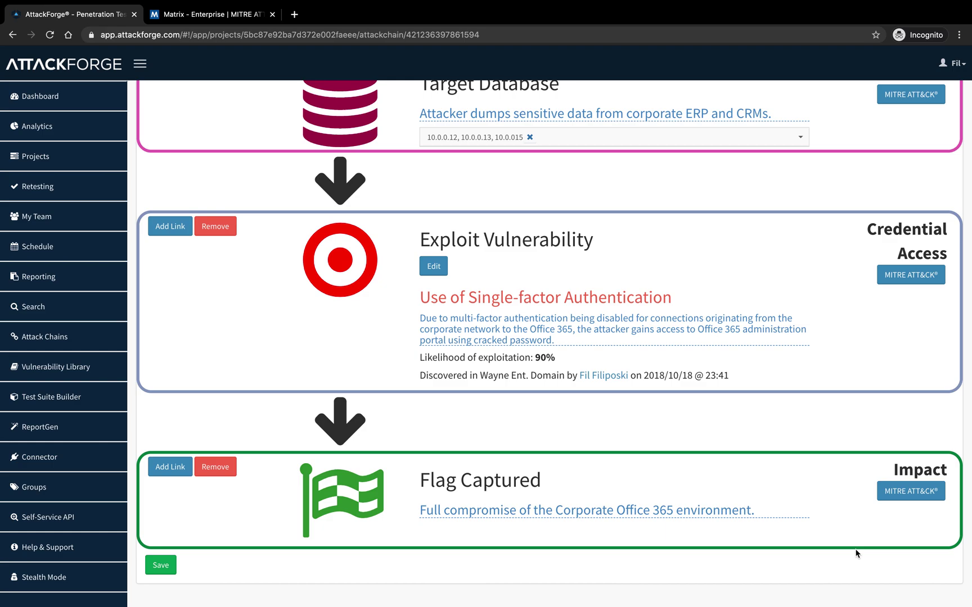
Step: Save the fully tagged attack chain, then bring the MITRE ATT&CK Enterprise Matrix back up
click(164, 566)
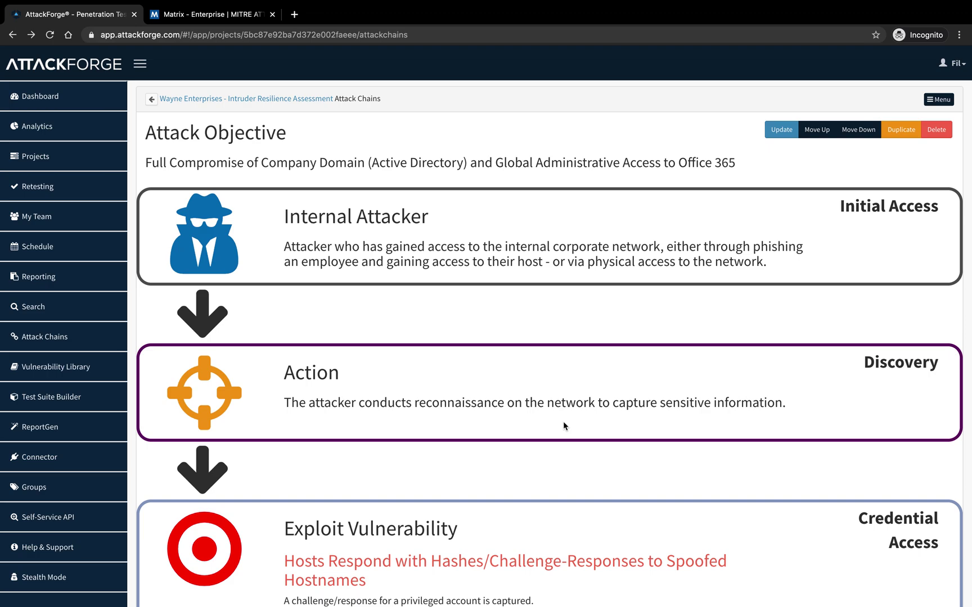
click(207, 14)
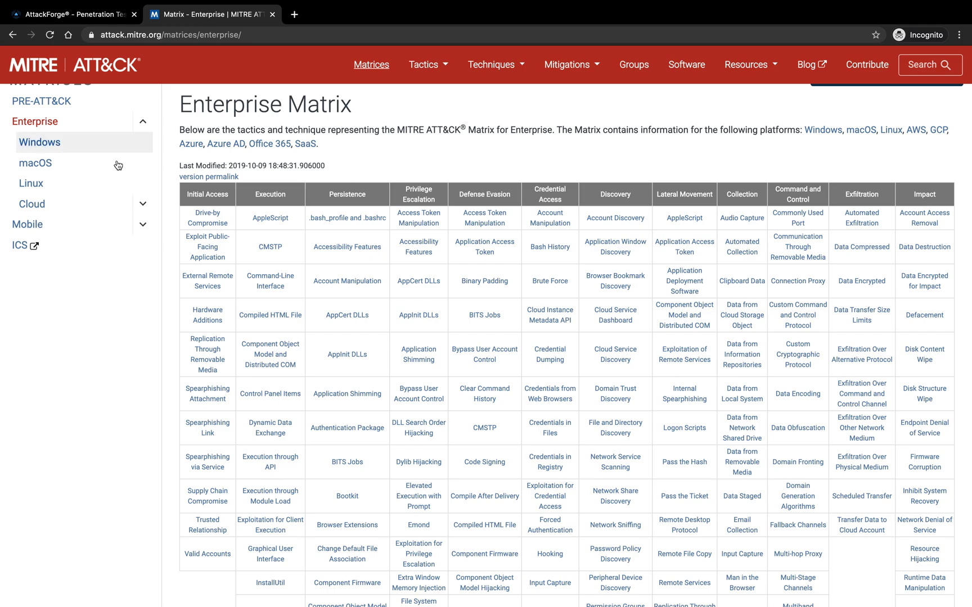
Step: Scroll to the top of the Enterprise Matrix to see every tactic from Initial Access to Impact
scroll(74, 217, up, 1)
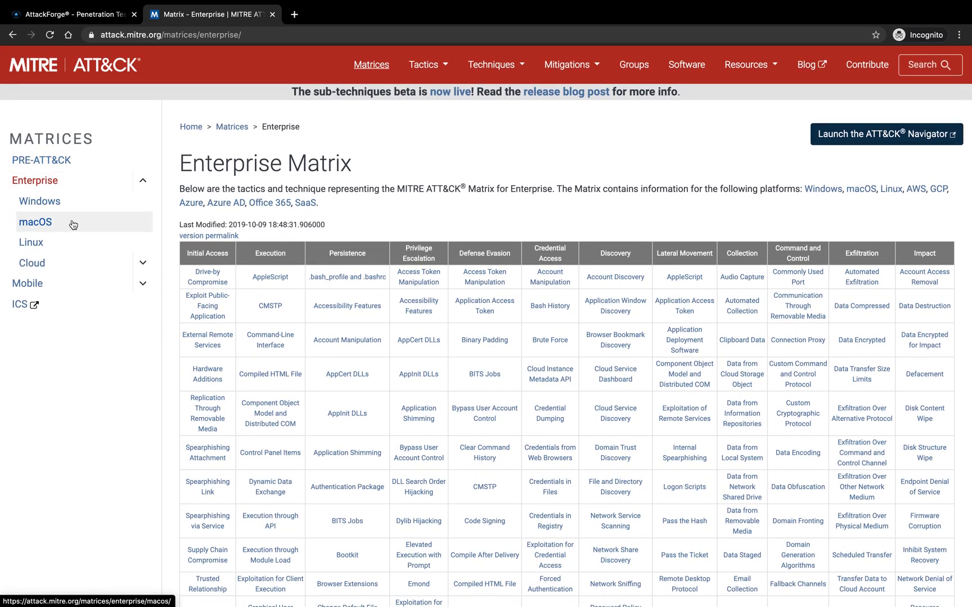